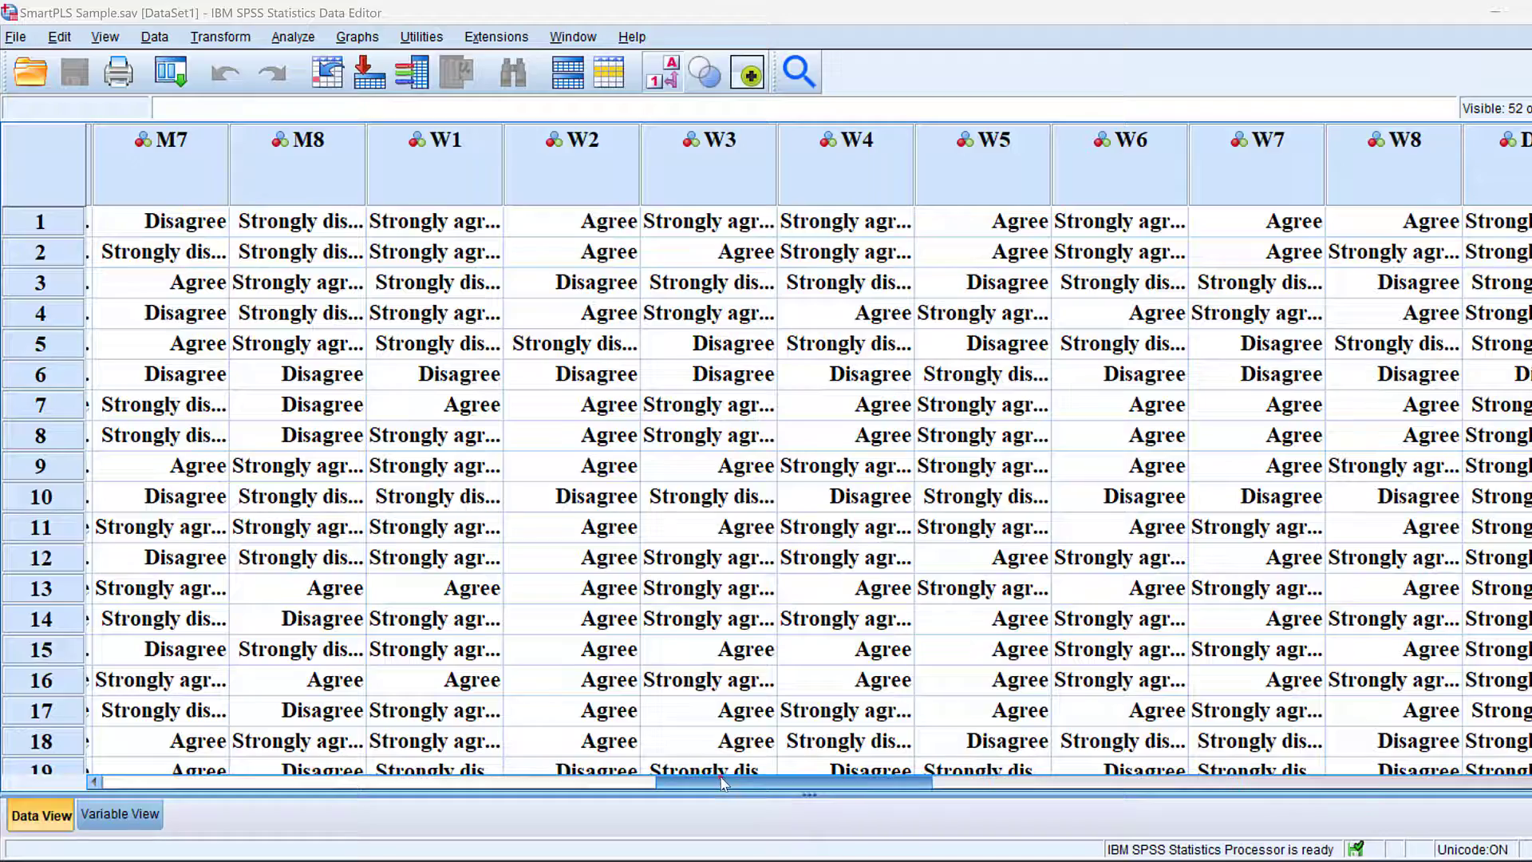
- Open Explore and put IV1–IV8 in the Dependent List
drag(722, 782, 1018, 716)
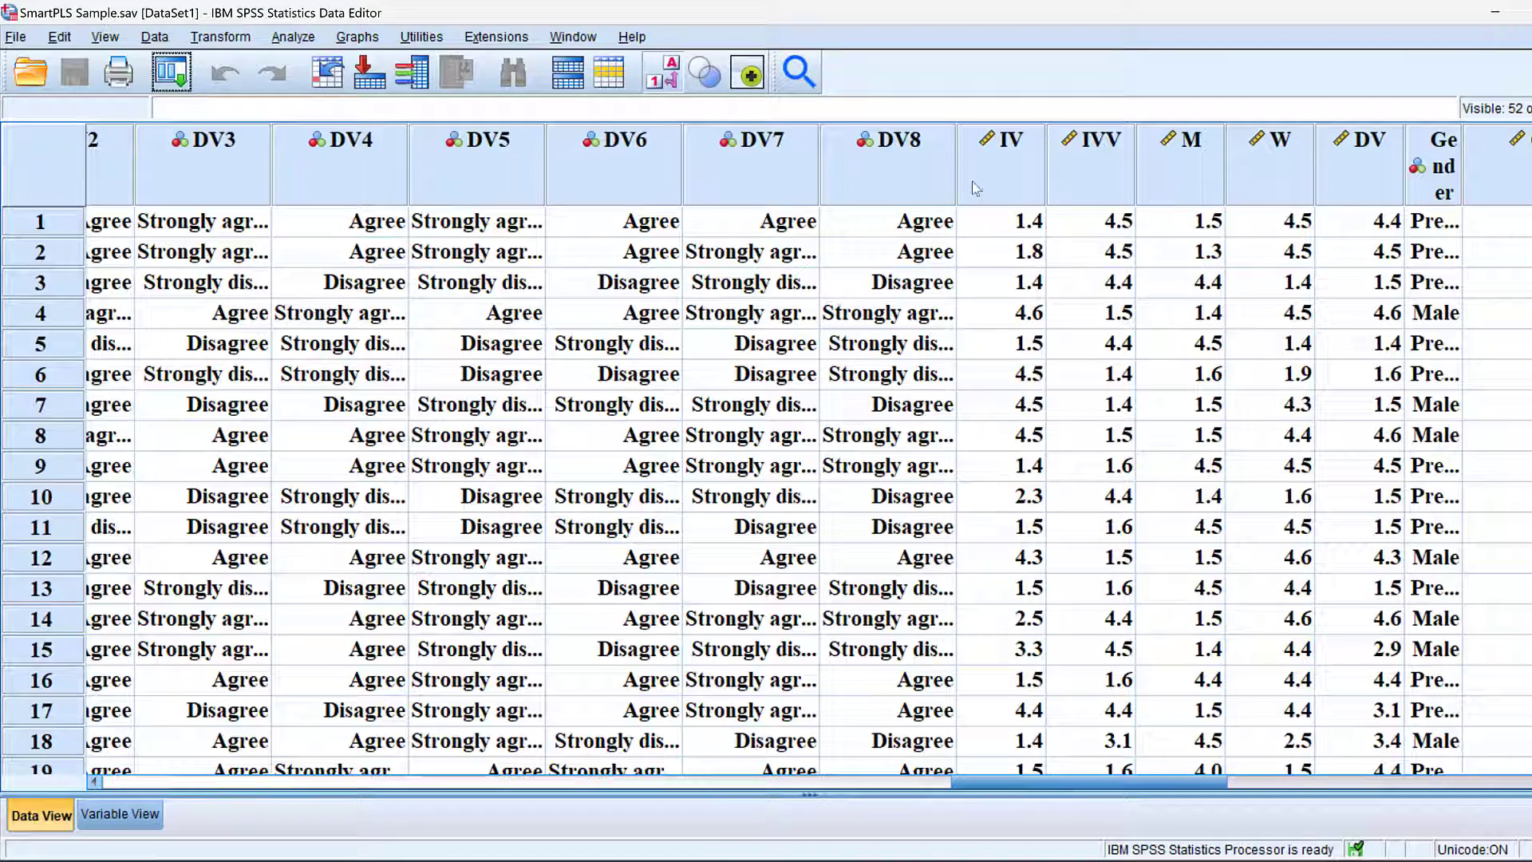
drag(1012, 780, 425, 782)
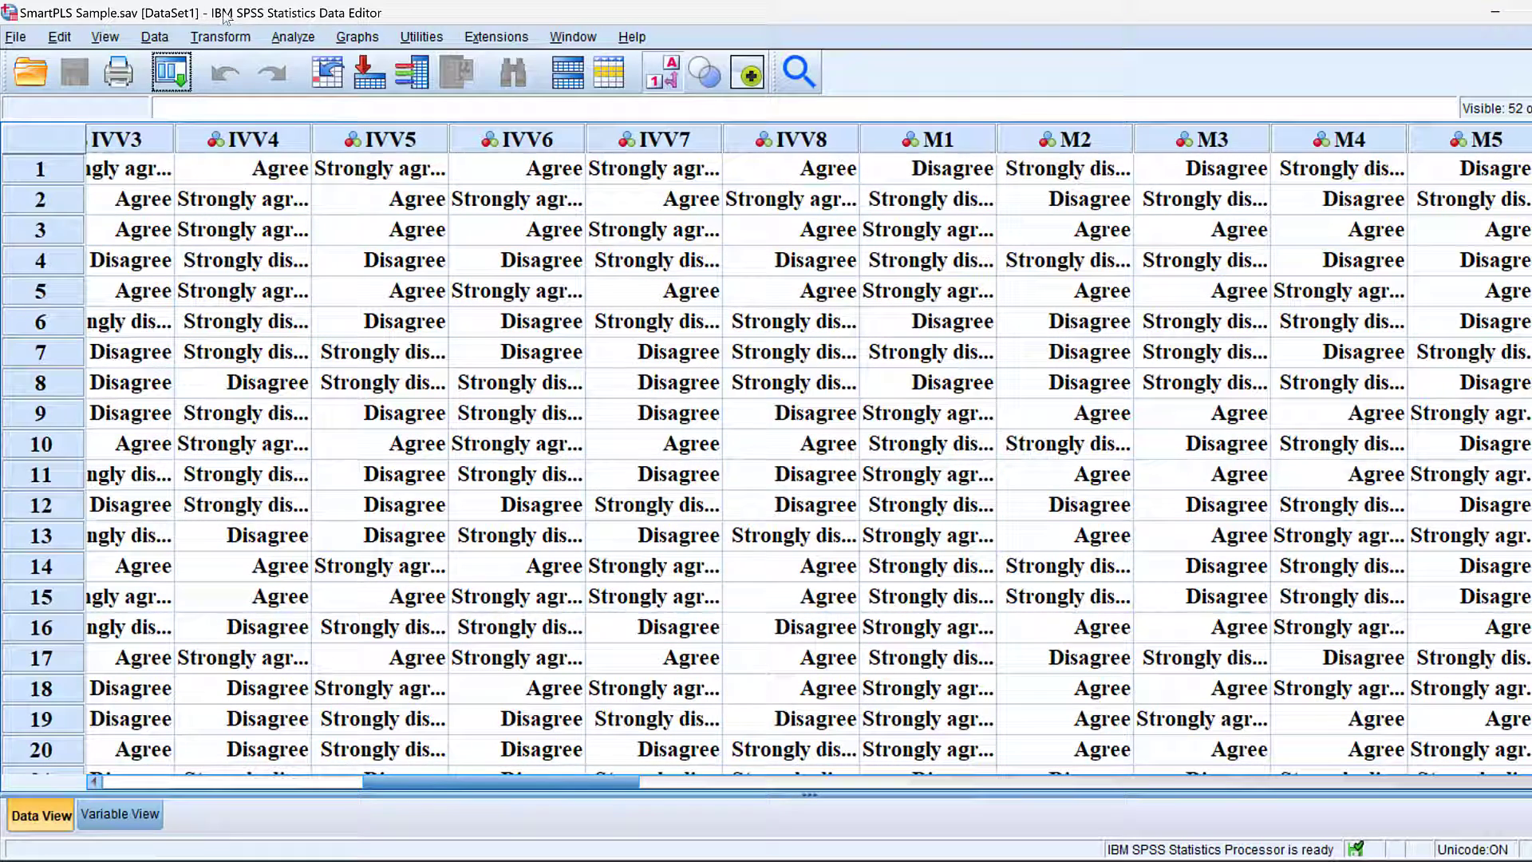
click(295, 39)
mouse_move(338, 117)
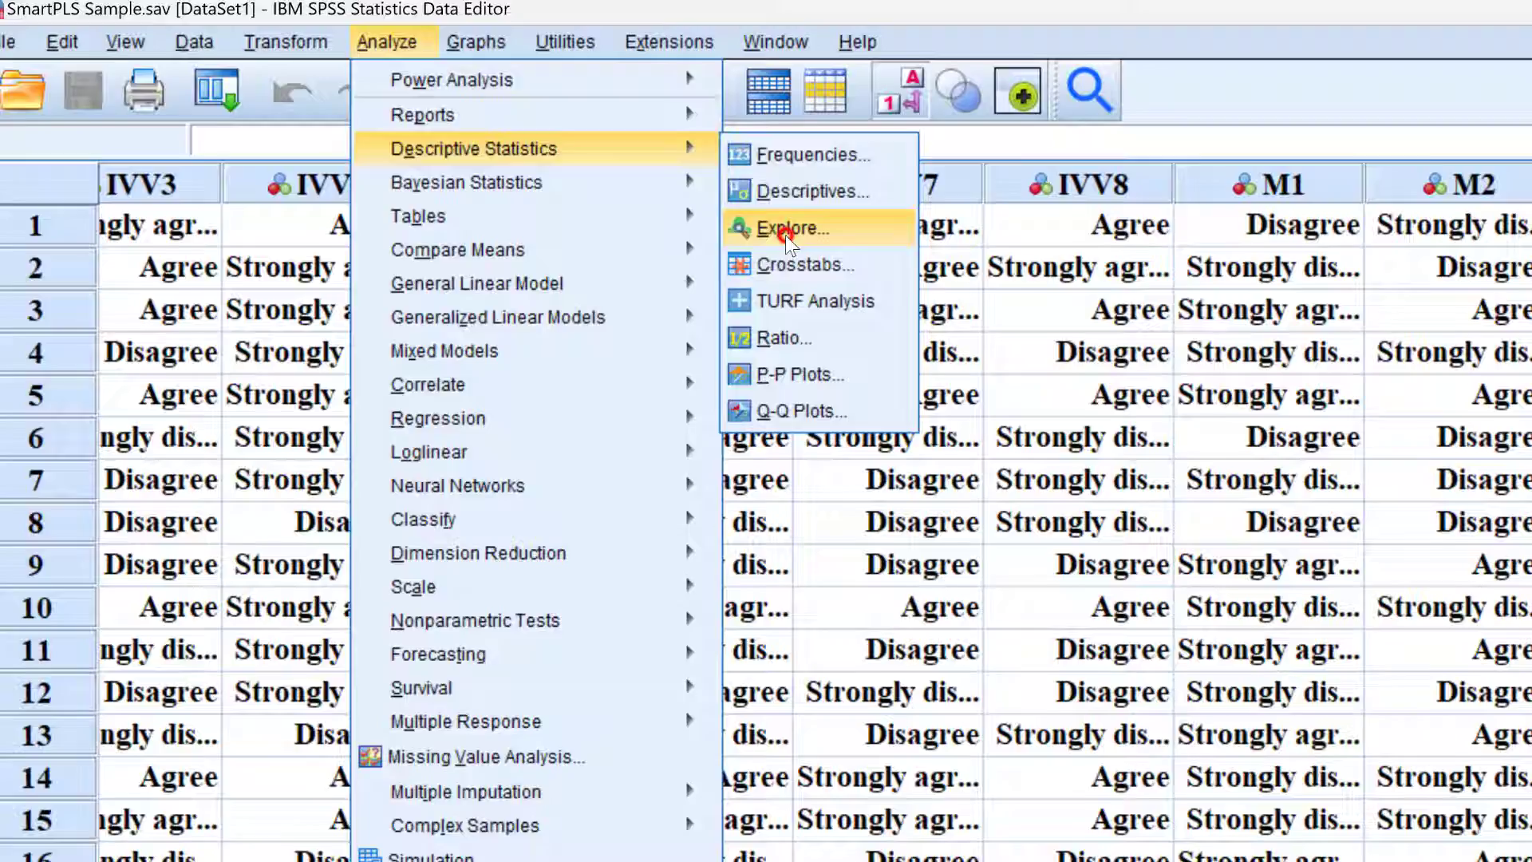
click(810, 237)
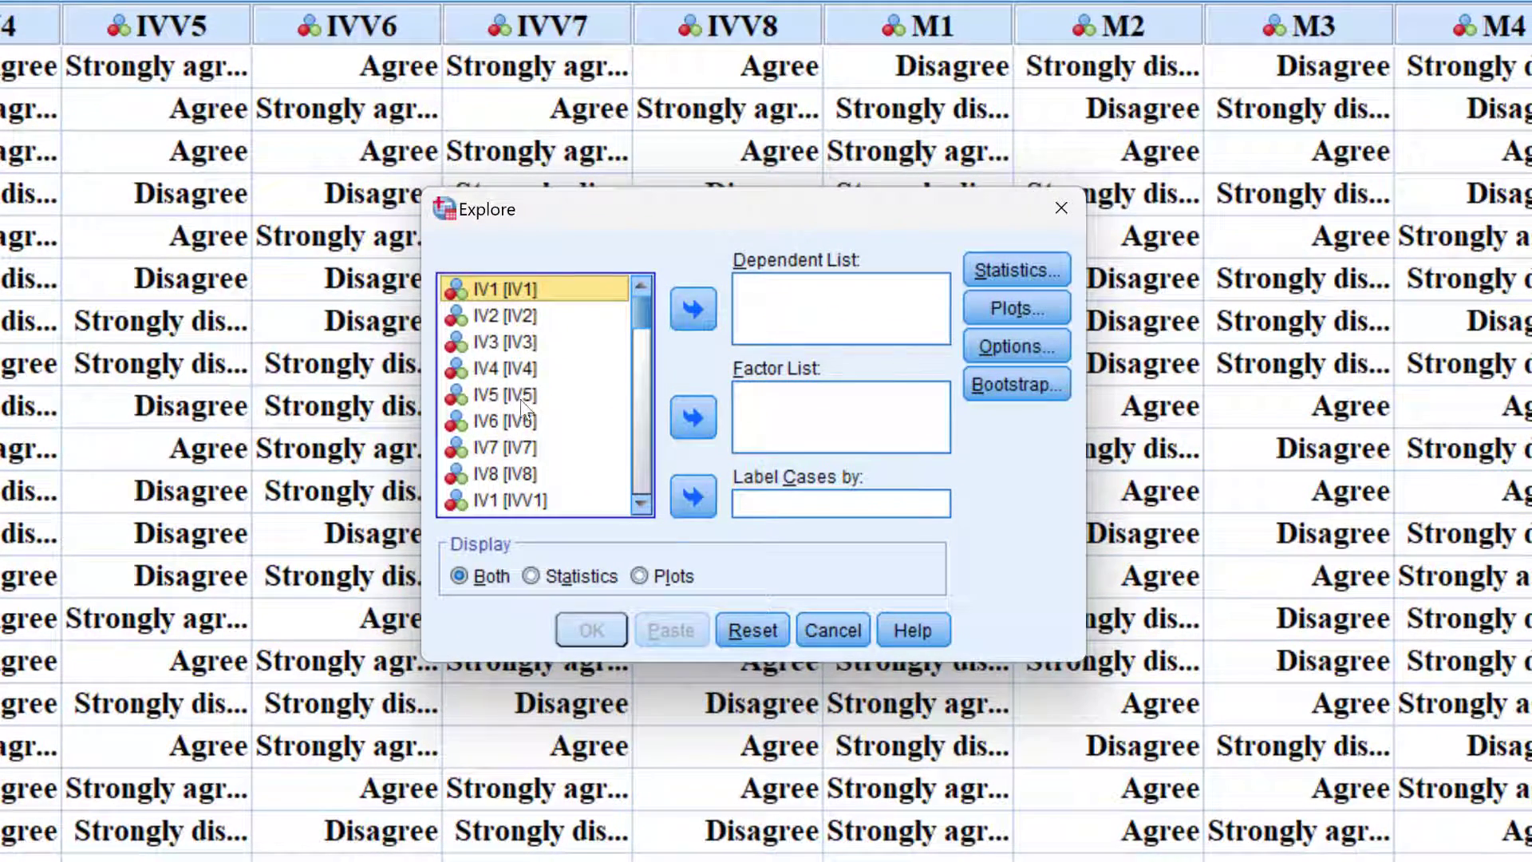
scroll(508, 450, down, 1)
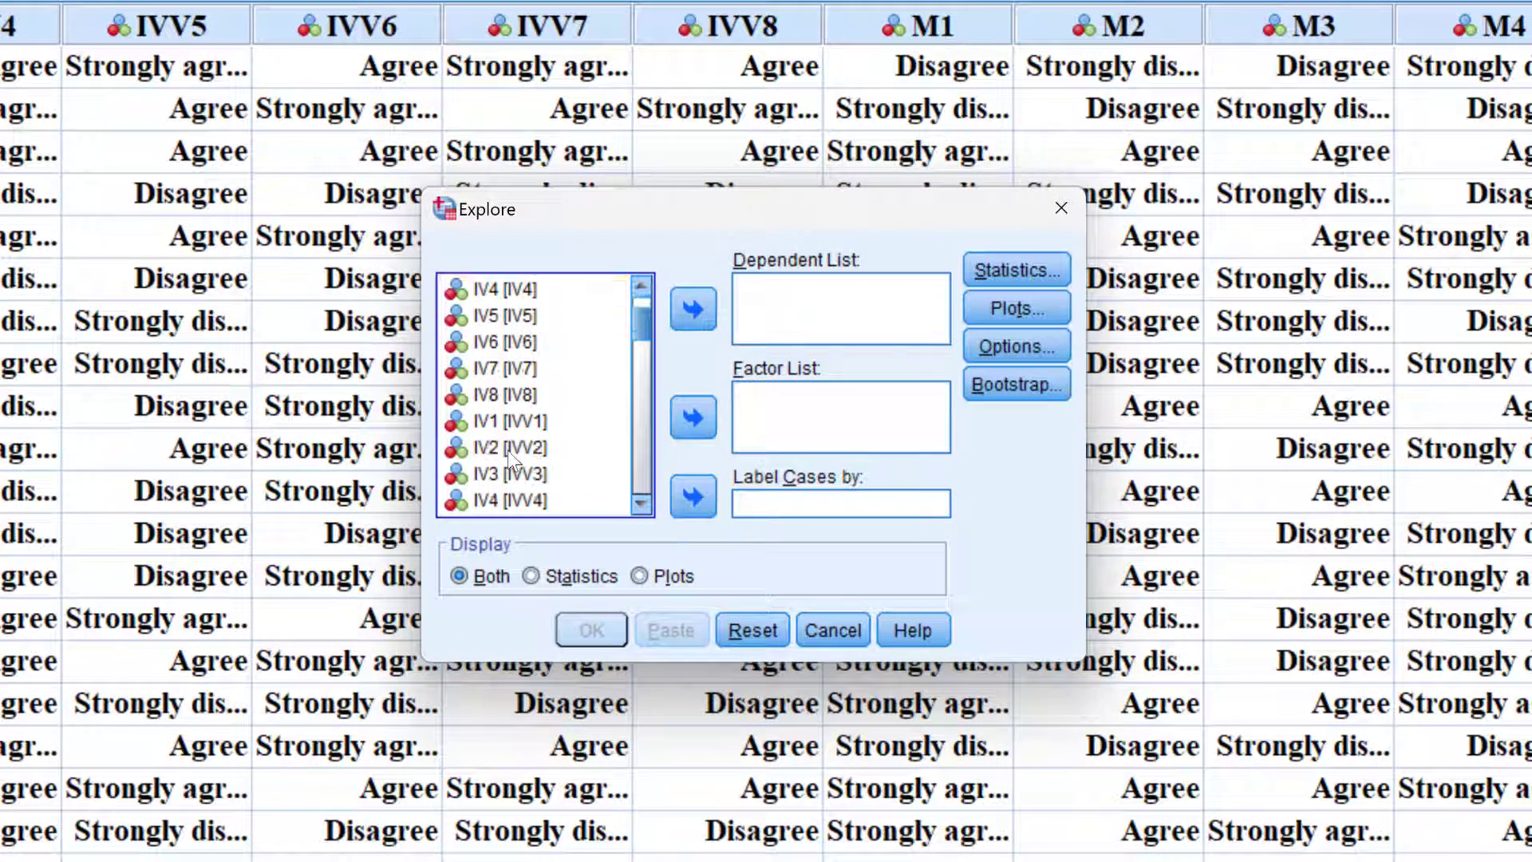
shift+click(501, 395)
click(706, 311)
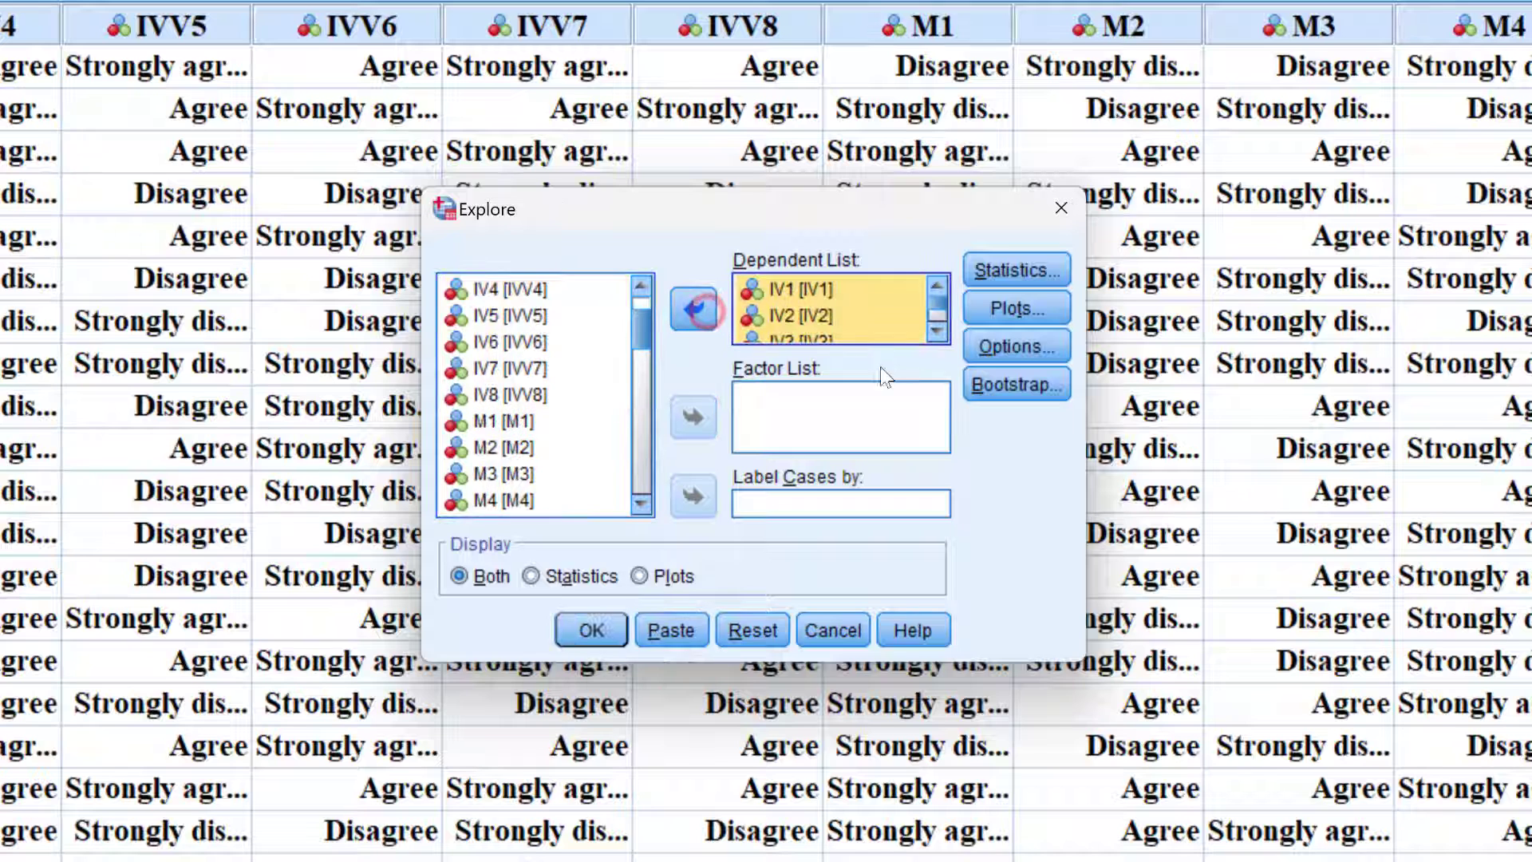
- Set the Explore plots to histograms and normality plots with tests, without stem-and-leaf
click(1005, 311)
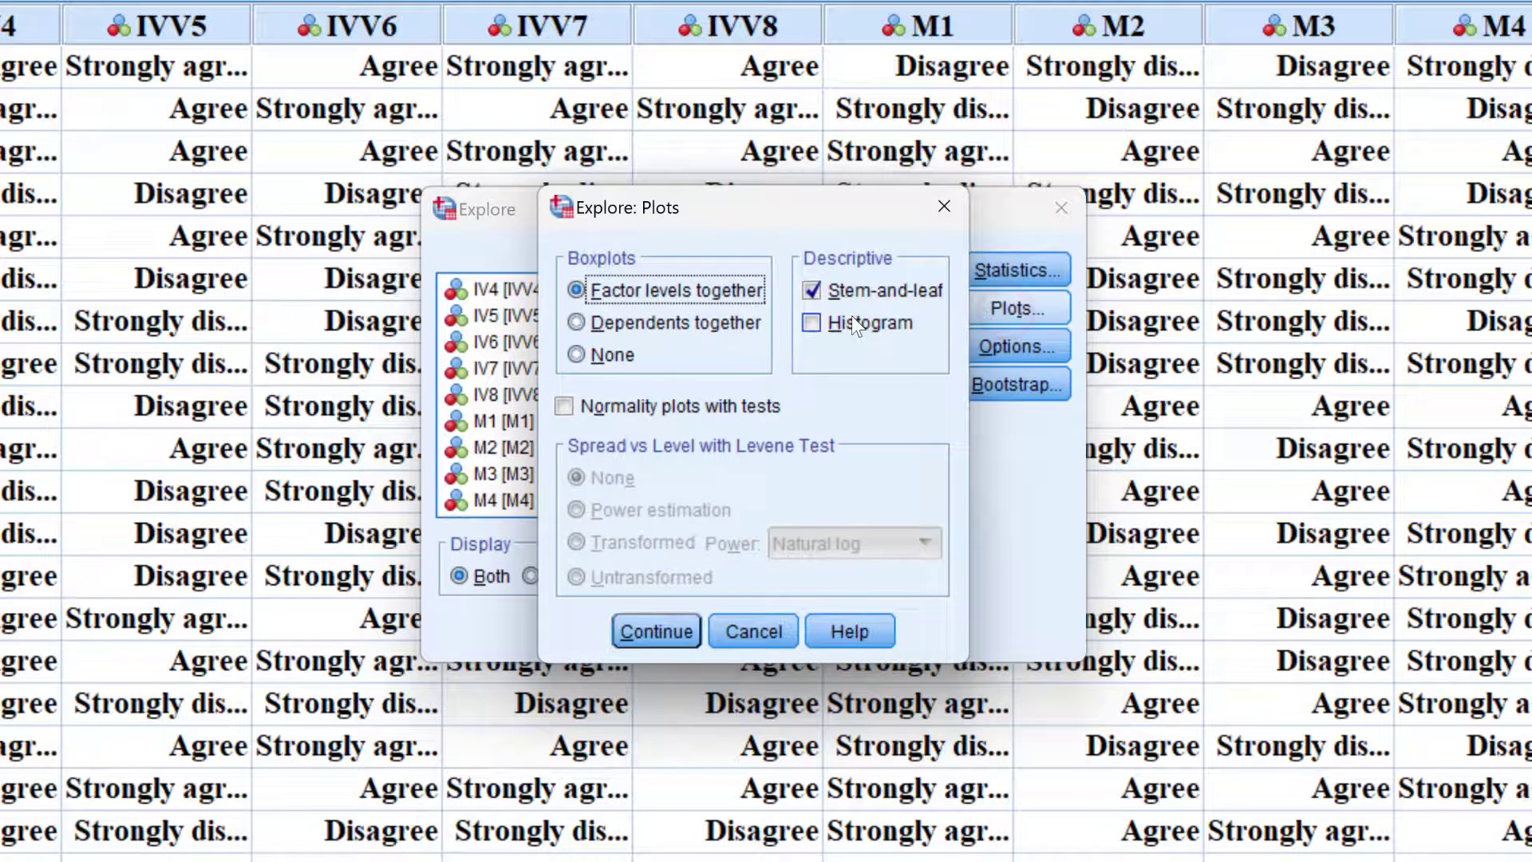
click(803, 290)
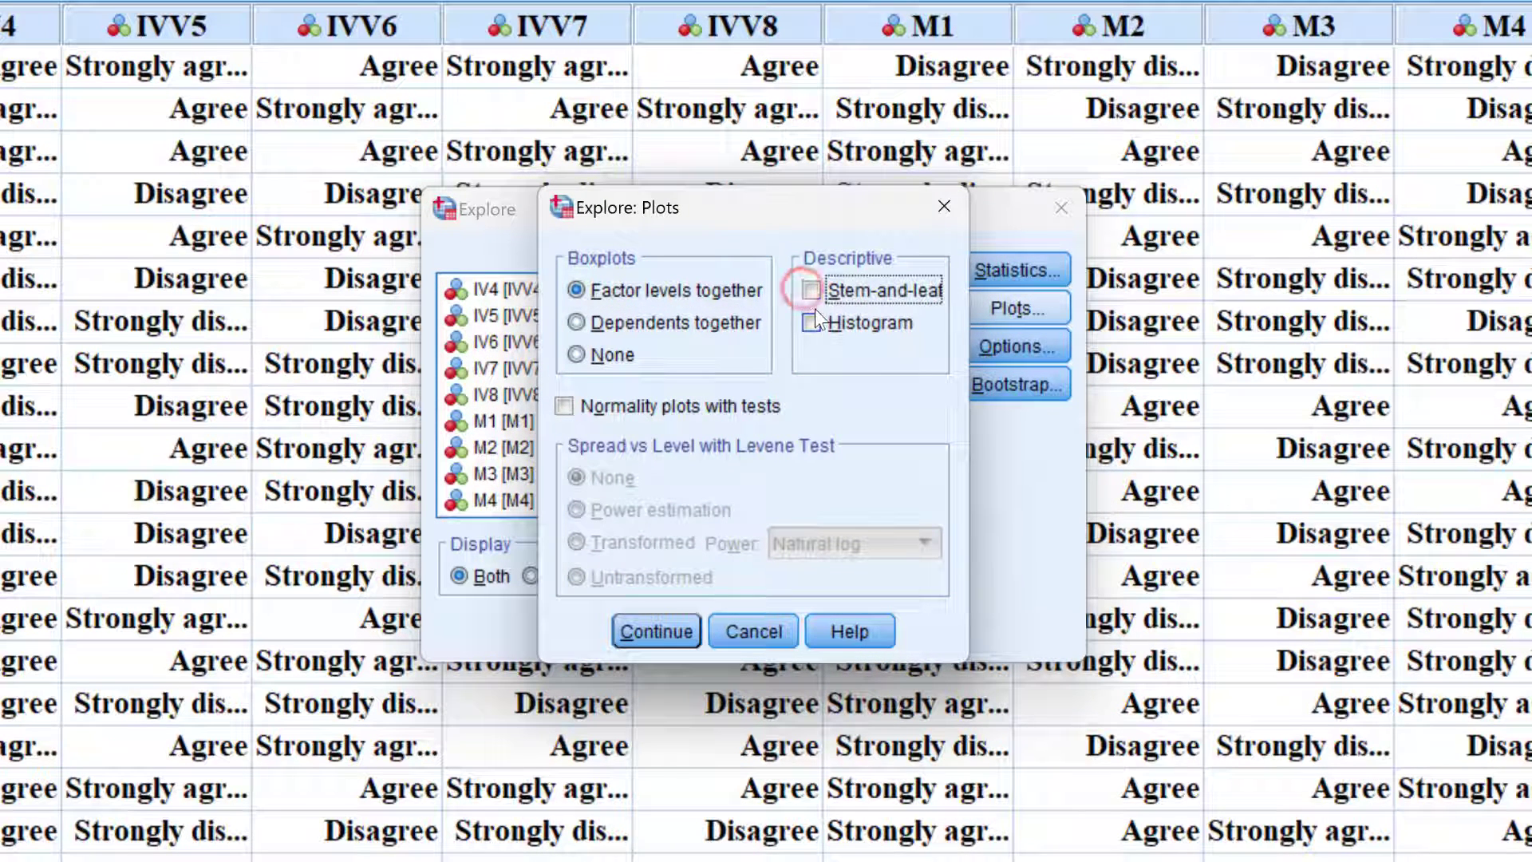
click(814, 321)
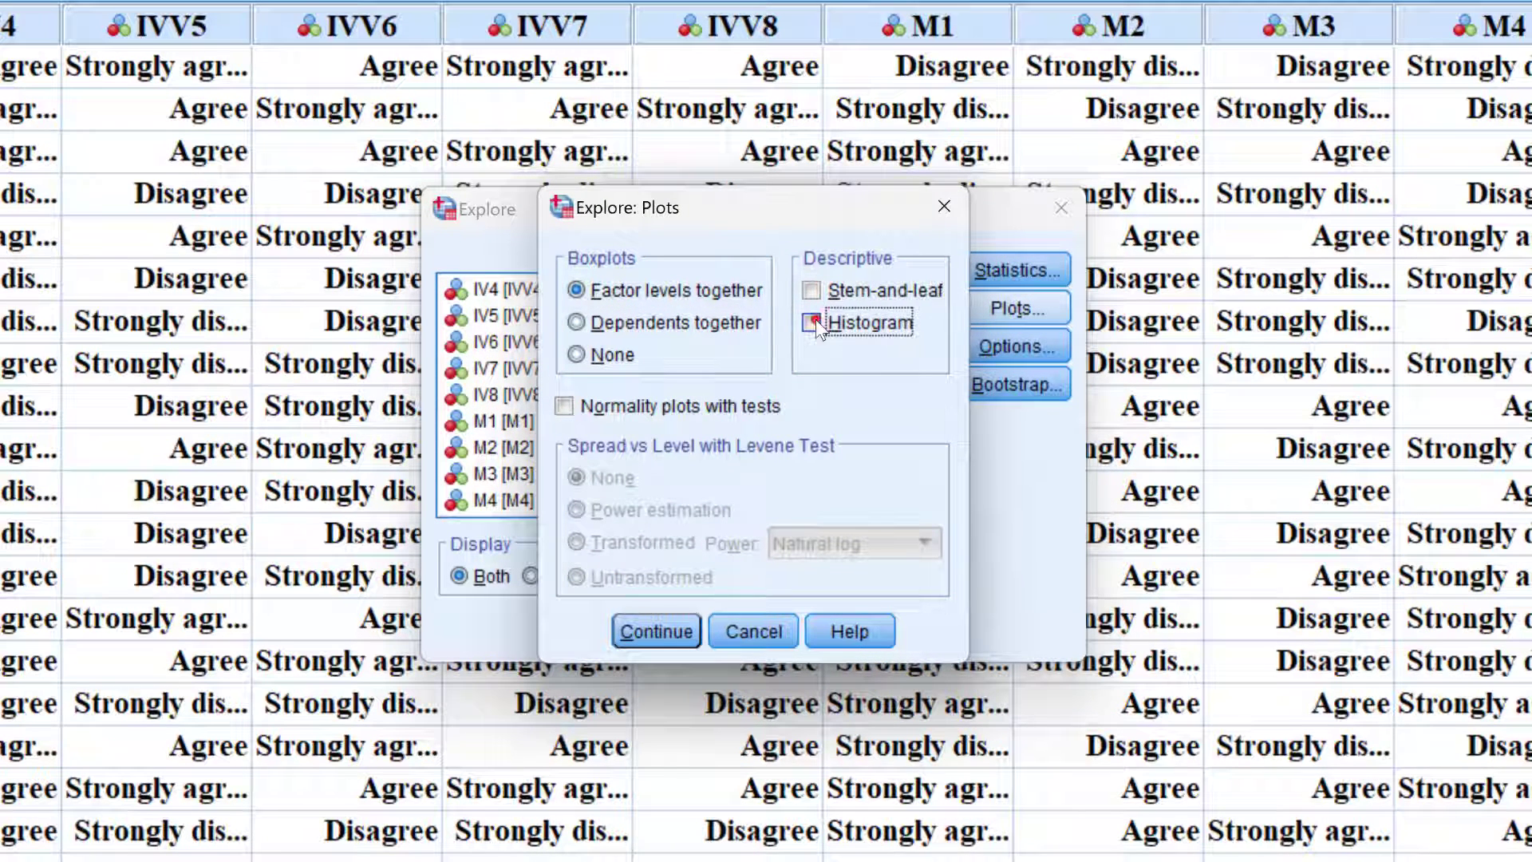
click(568, 405)
click(661, 620)
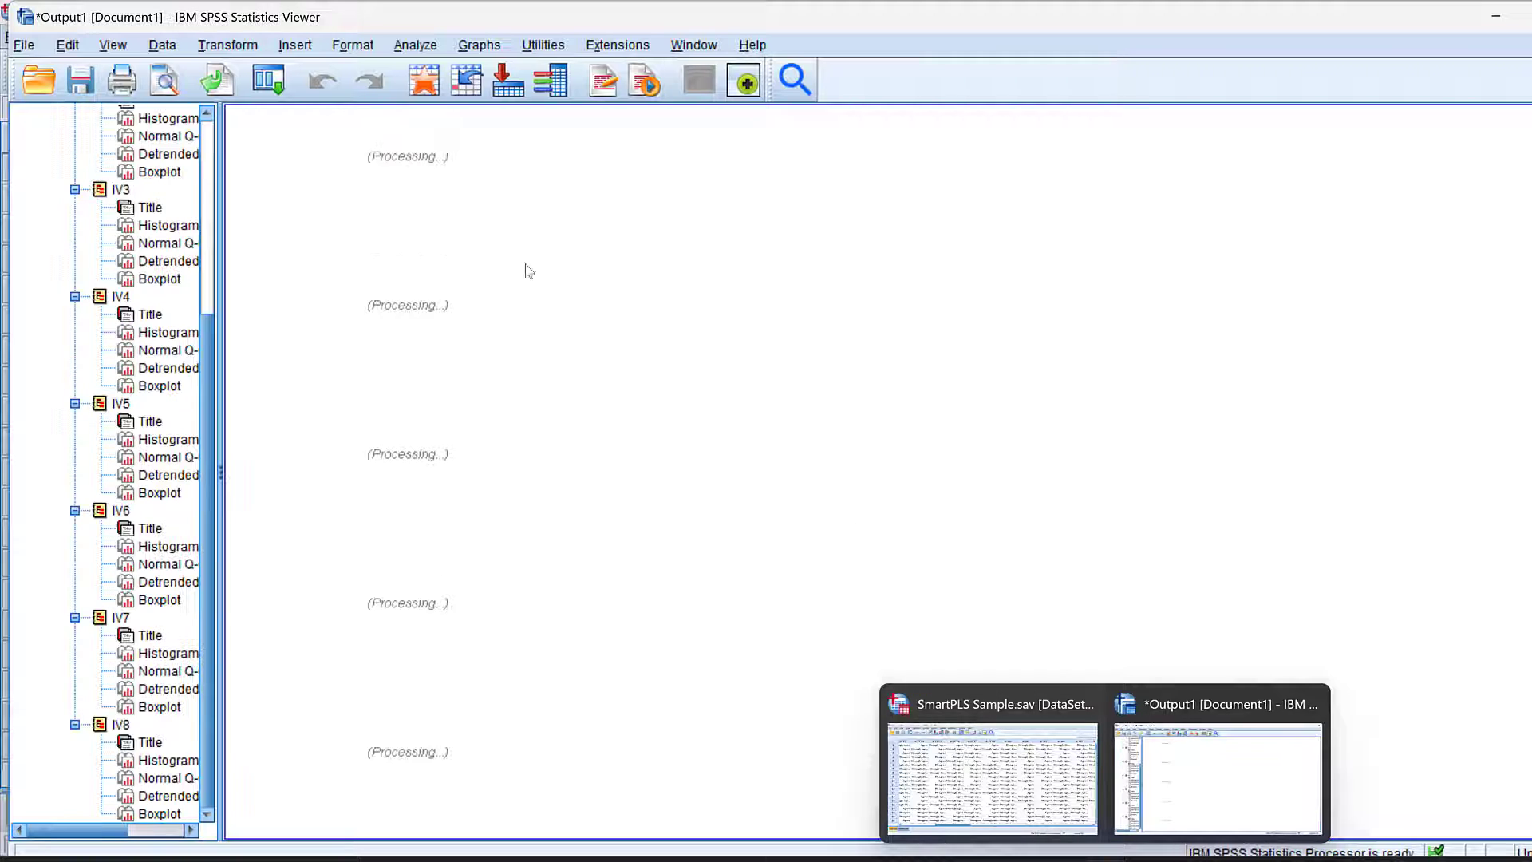
- Jump to the Case Processing Summary and then the Descriptives table for IV1–IV8
scroll(668, 374, up, 20)
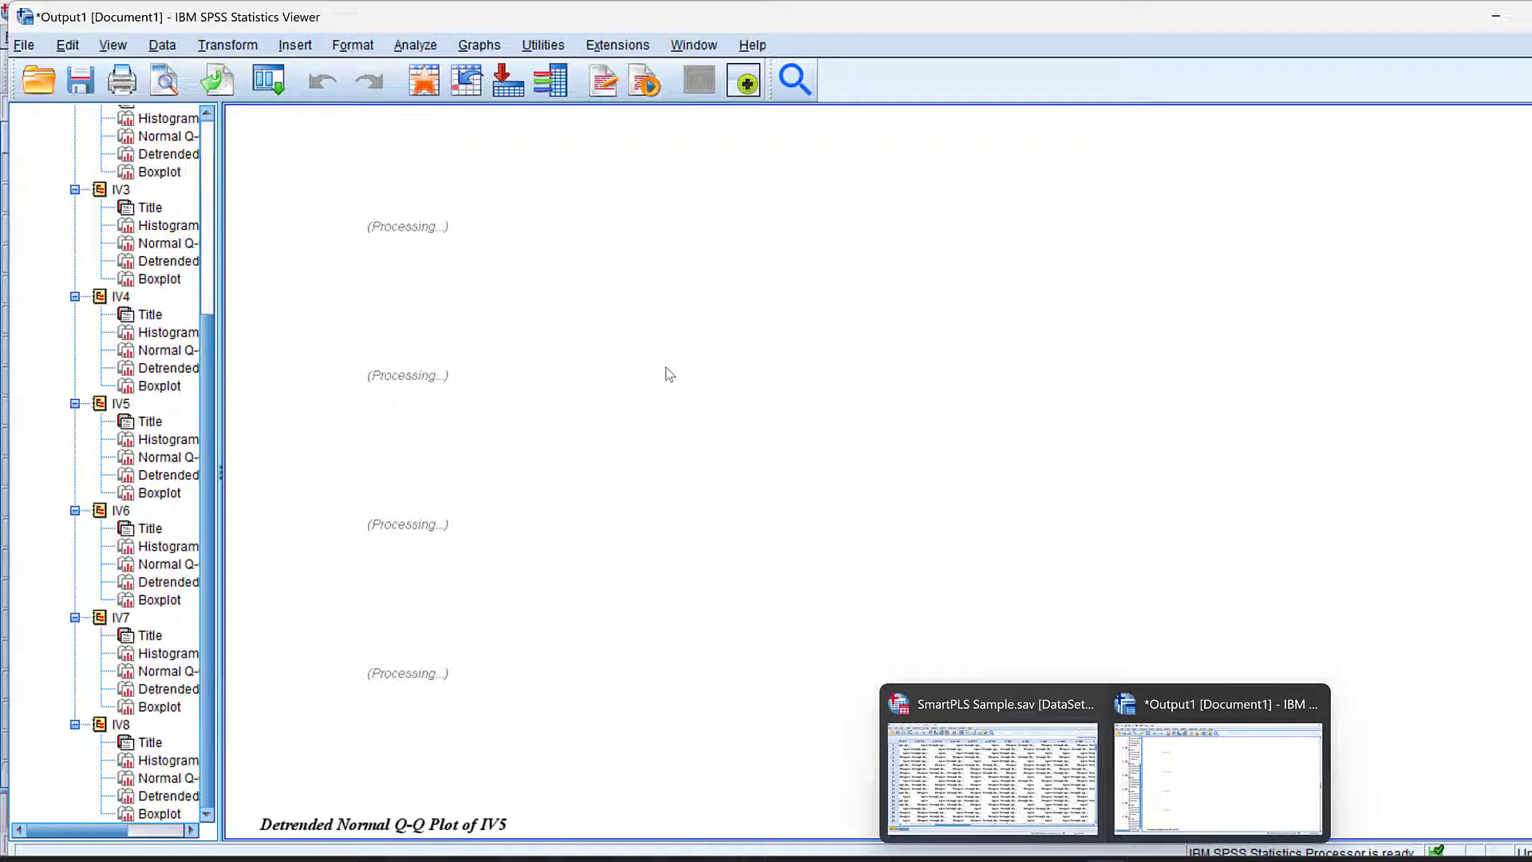
scroll(669, 374, up, 3)
scroll(136, 263, up, 6)
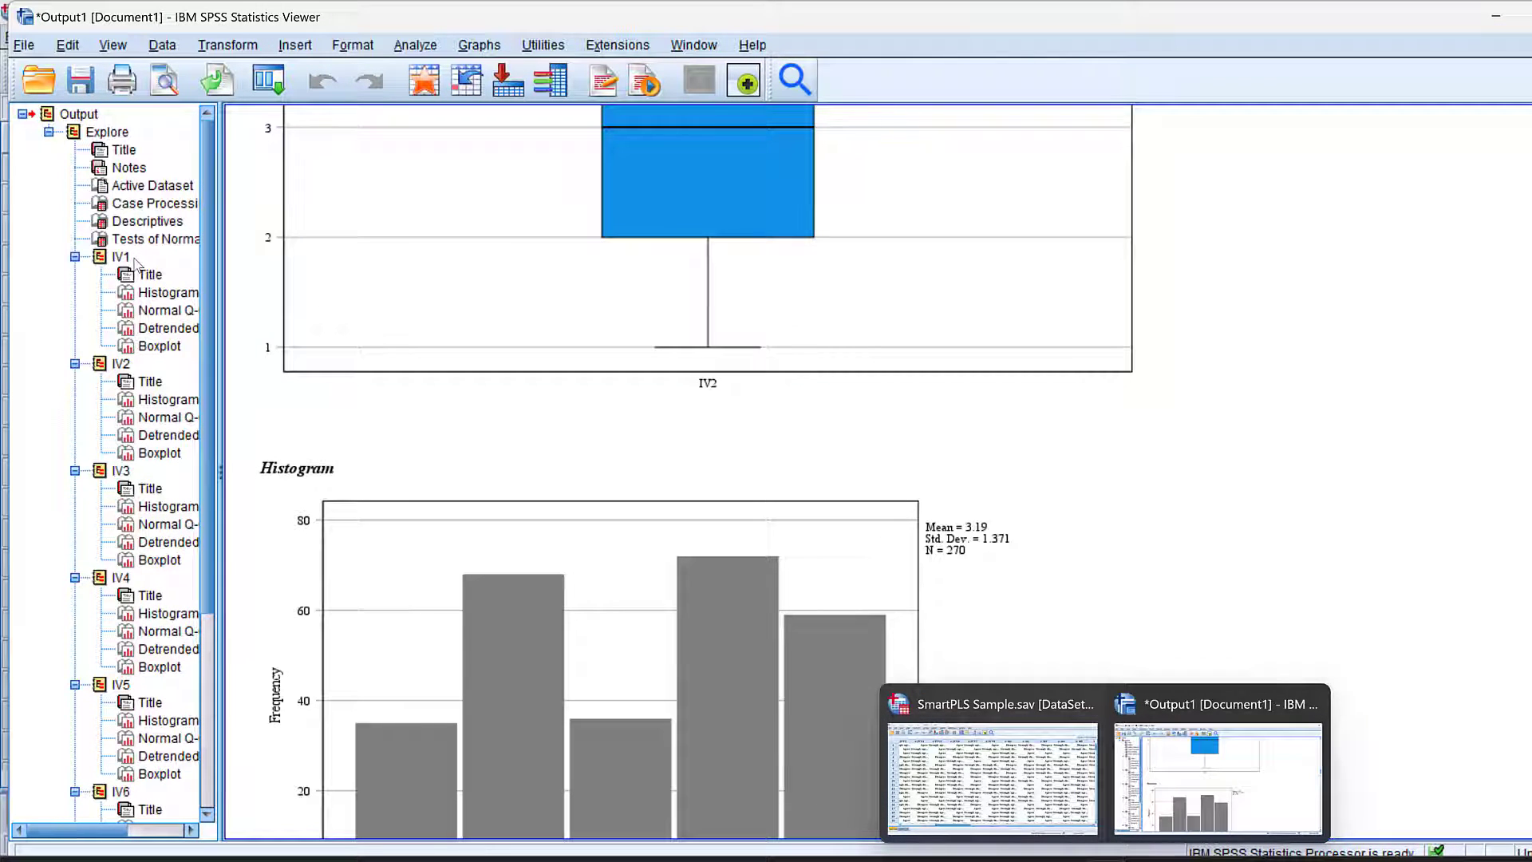
click(134, 203)
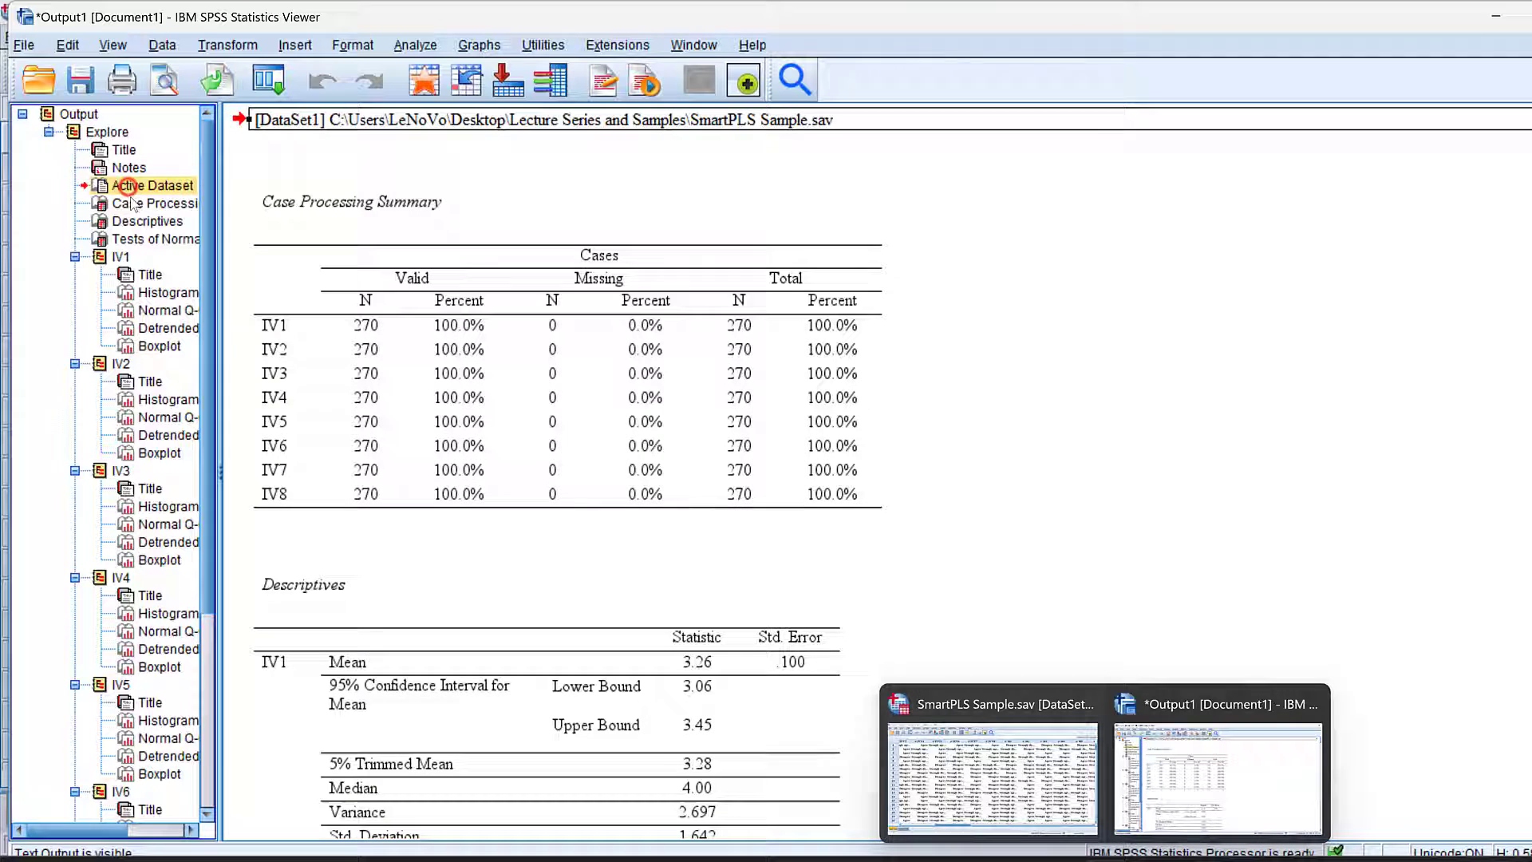
click(84, 224)
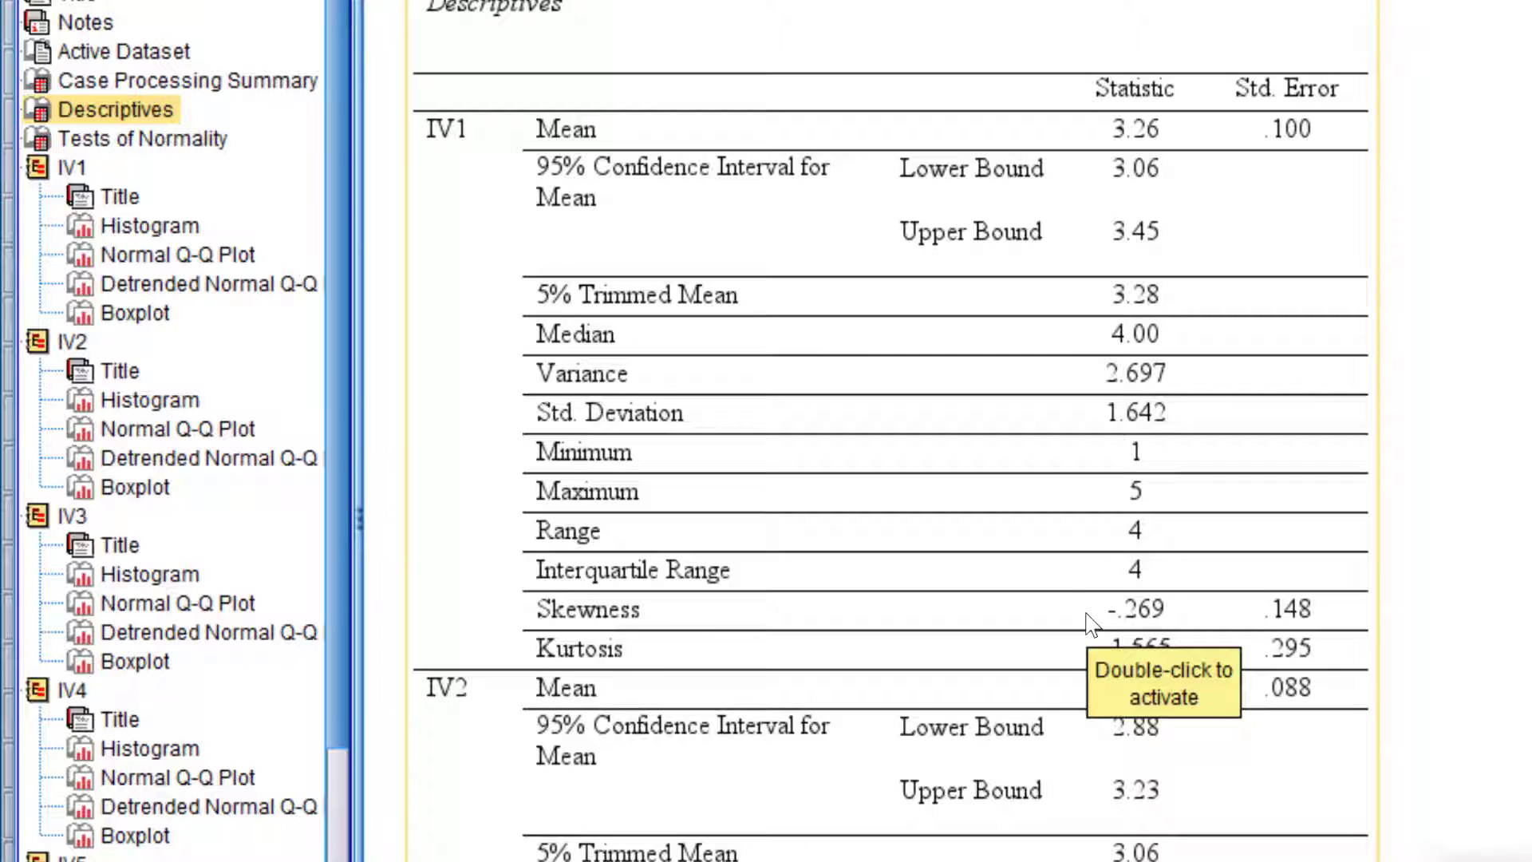
- Scroll down to the Tests of Normality table, where all items show Sig. <.001 with df 270
scroll(1013, 652, down, 3)
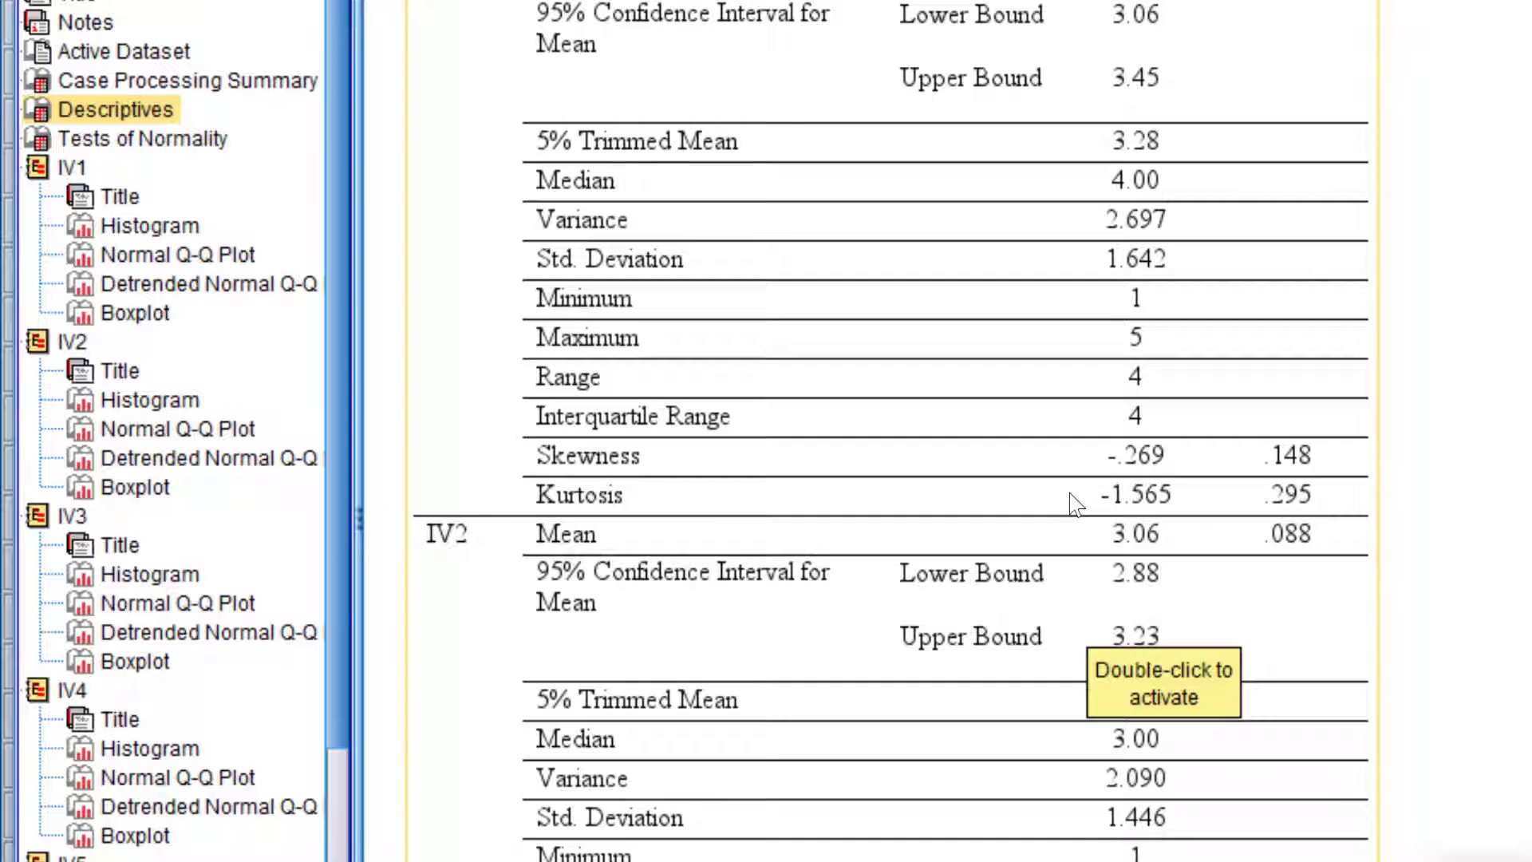
scroll(1072, 503, down, 12)
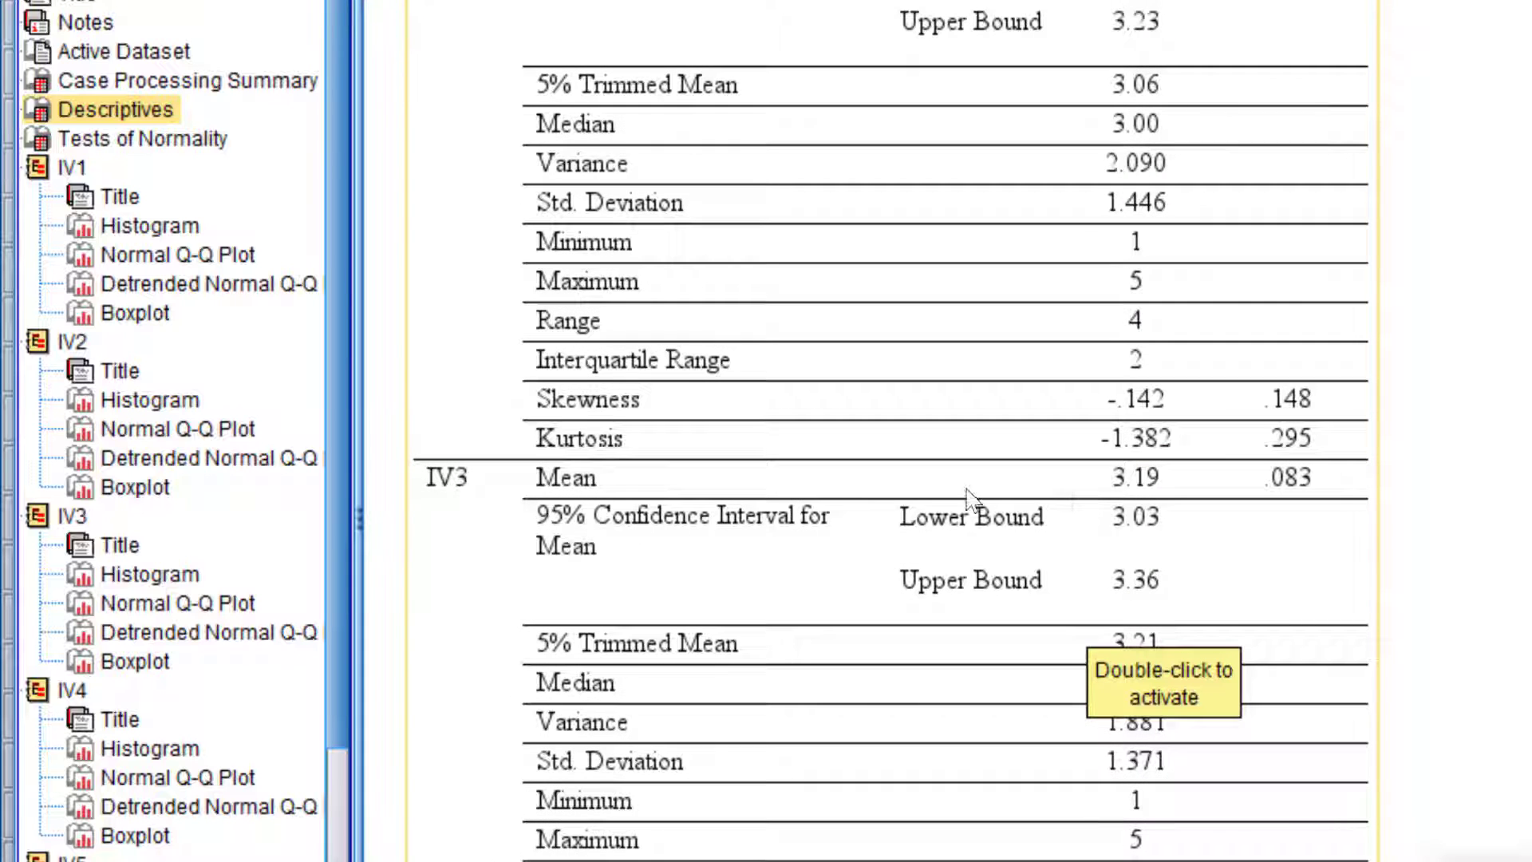
scroll(1017, 478, down, 12)
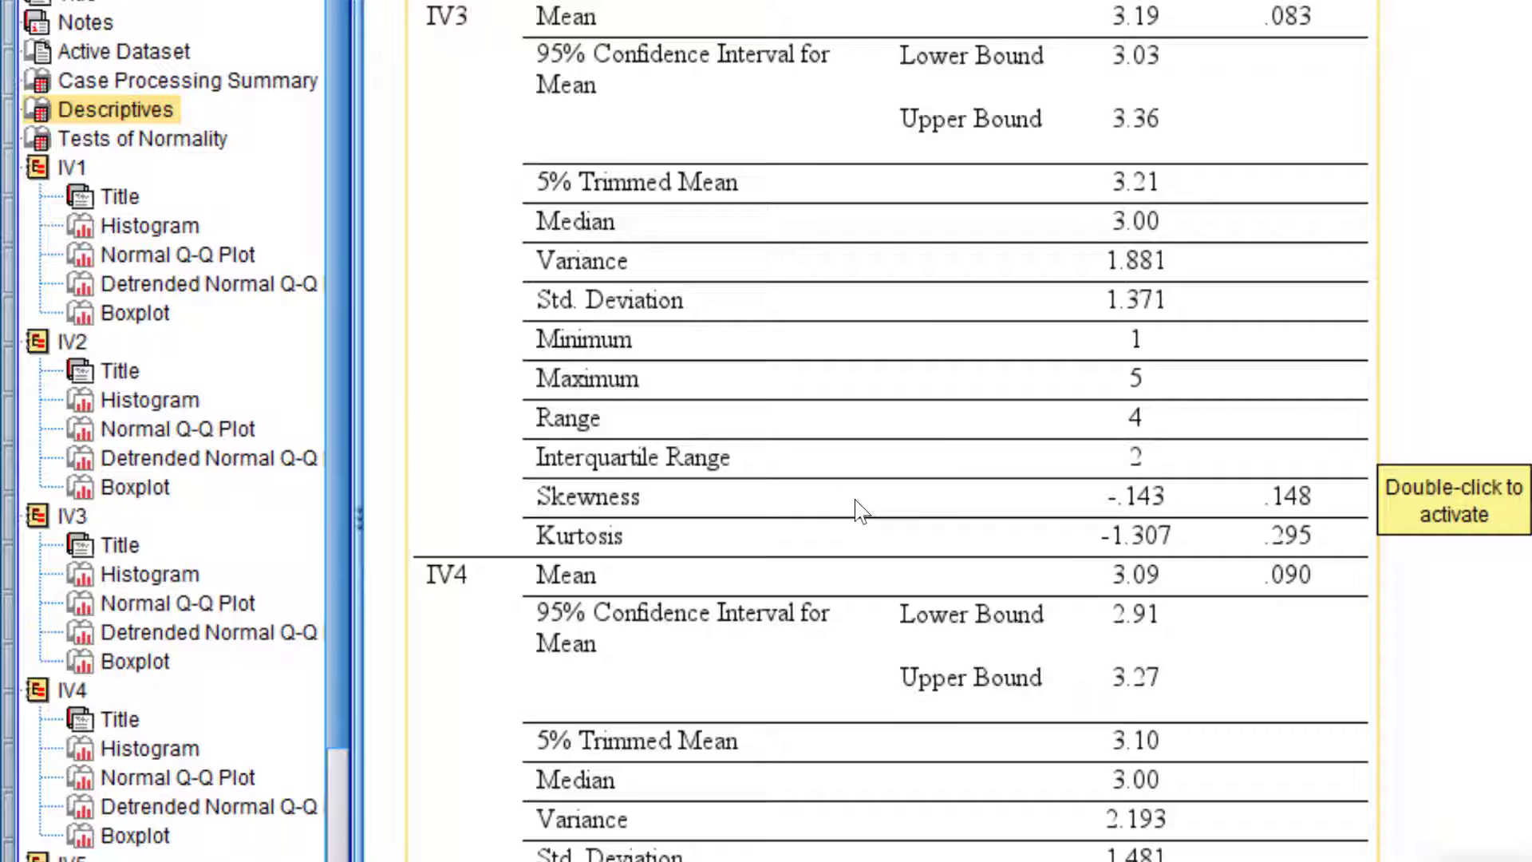
scroll(1093, 352, down, 20)
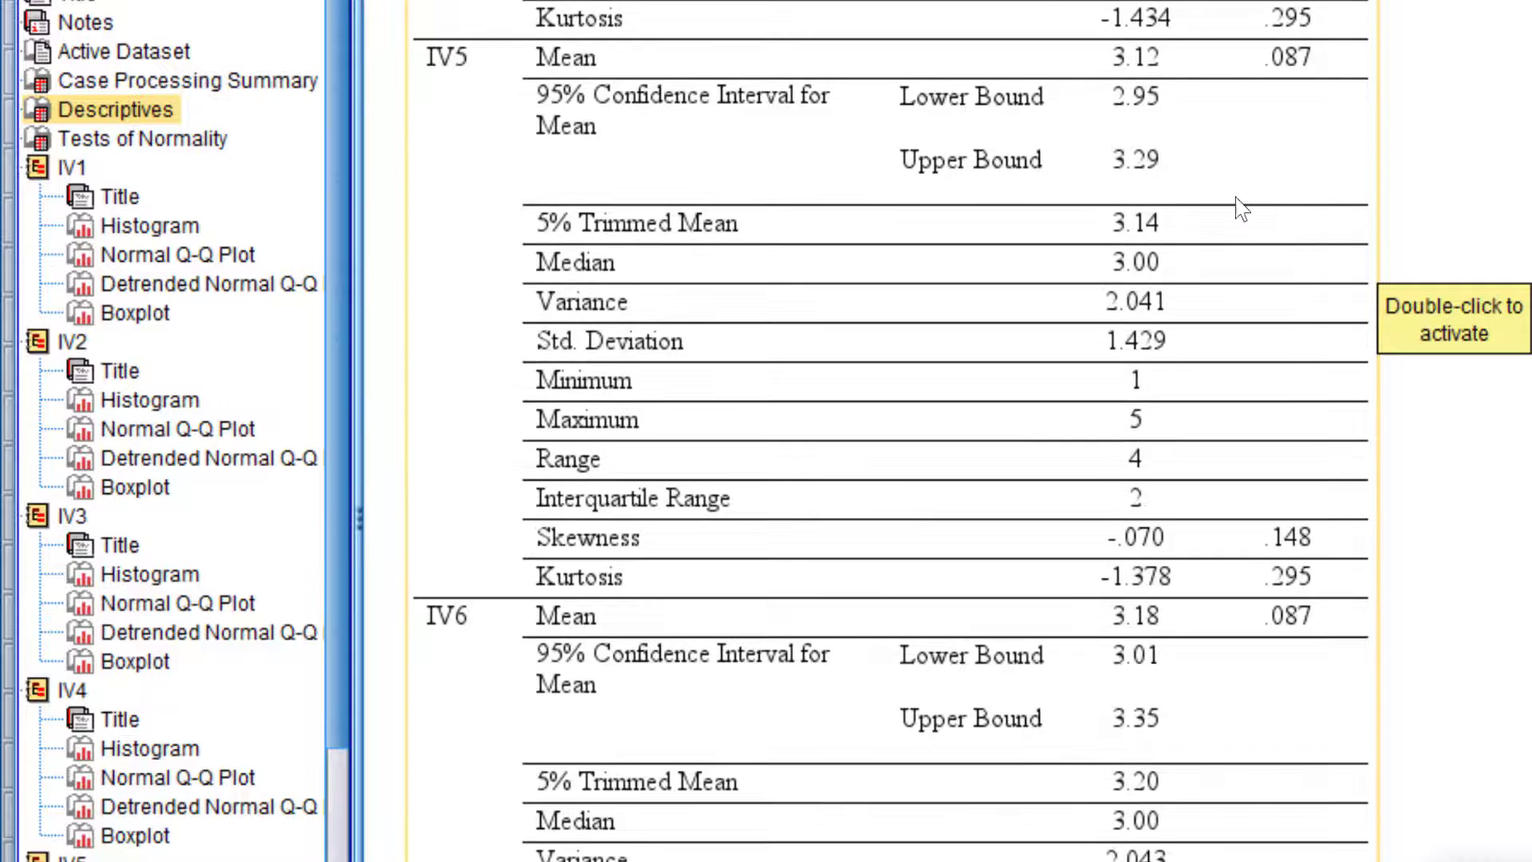
scroll(1205, 335, down, 16)
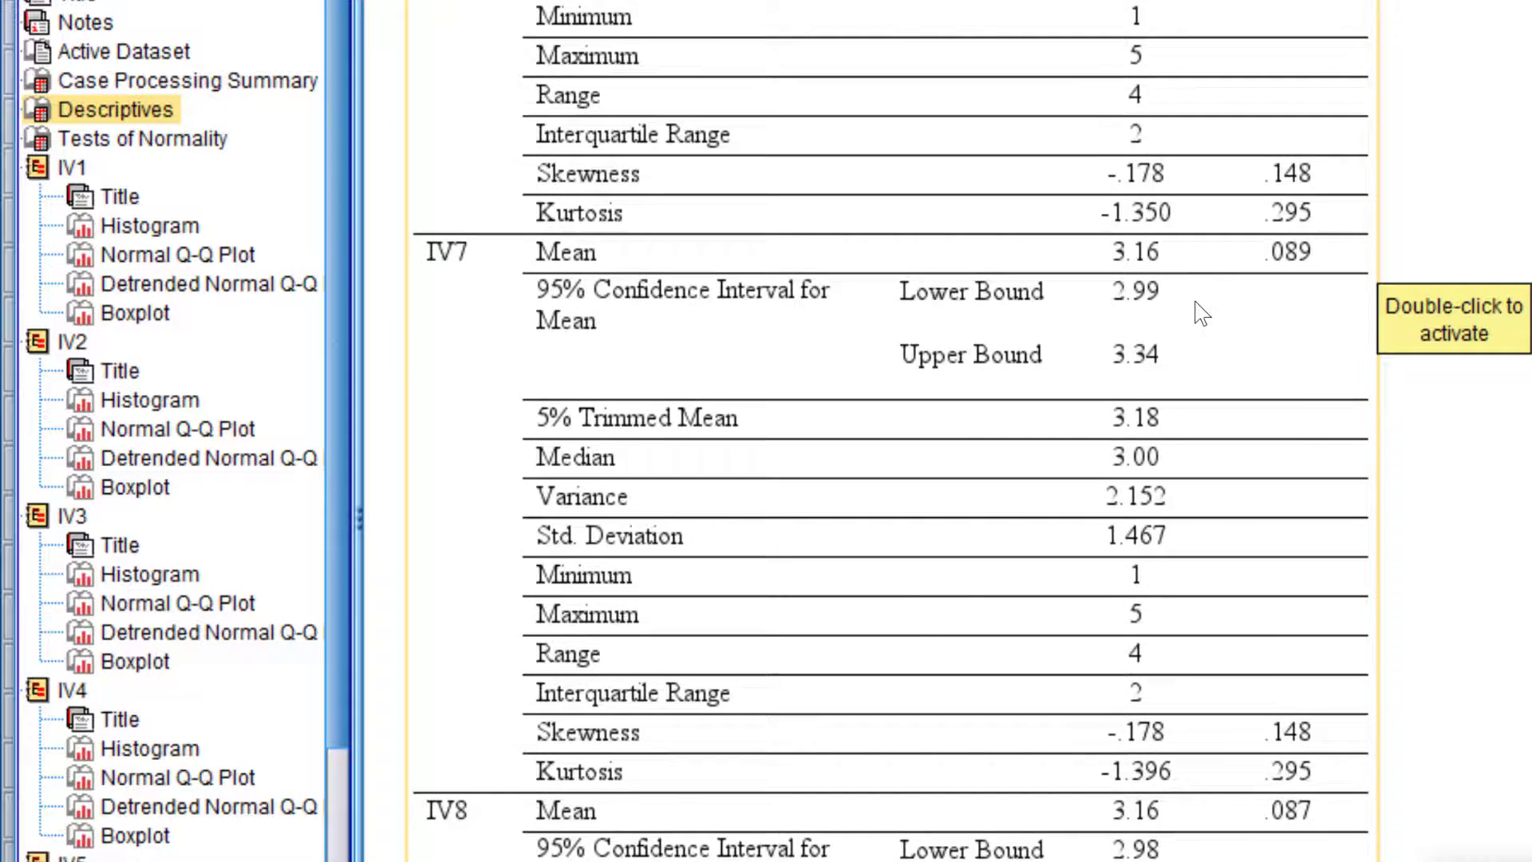
scroll(1205, 343, down, 6)
scroll(1205, 343, down, 6)
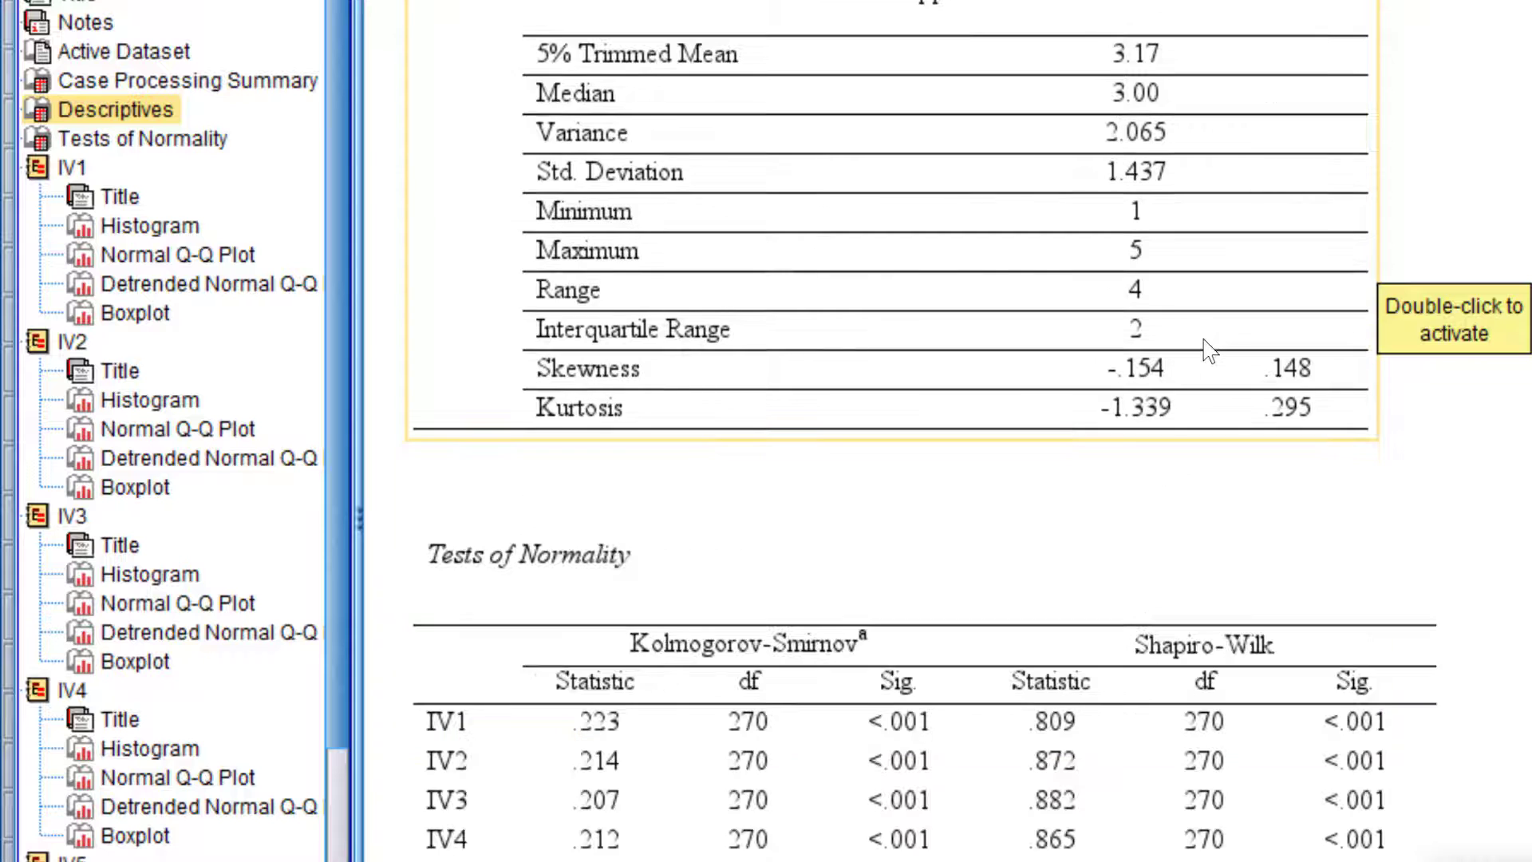
- Scroll past the Tests of Normality table into the per-item Explore plots
scroll(1205, 343, down, 6)
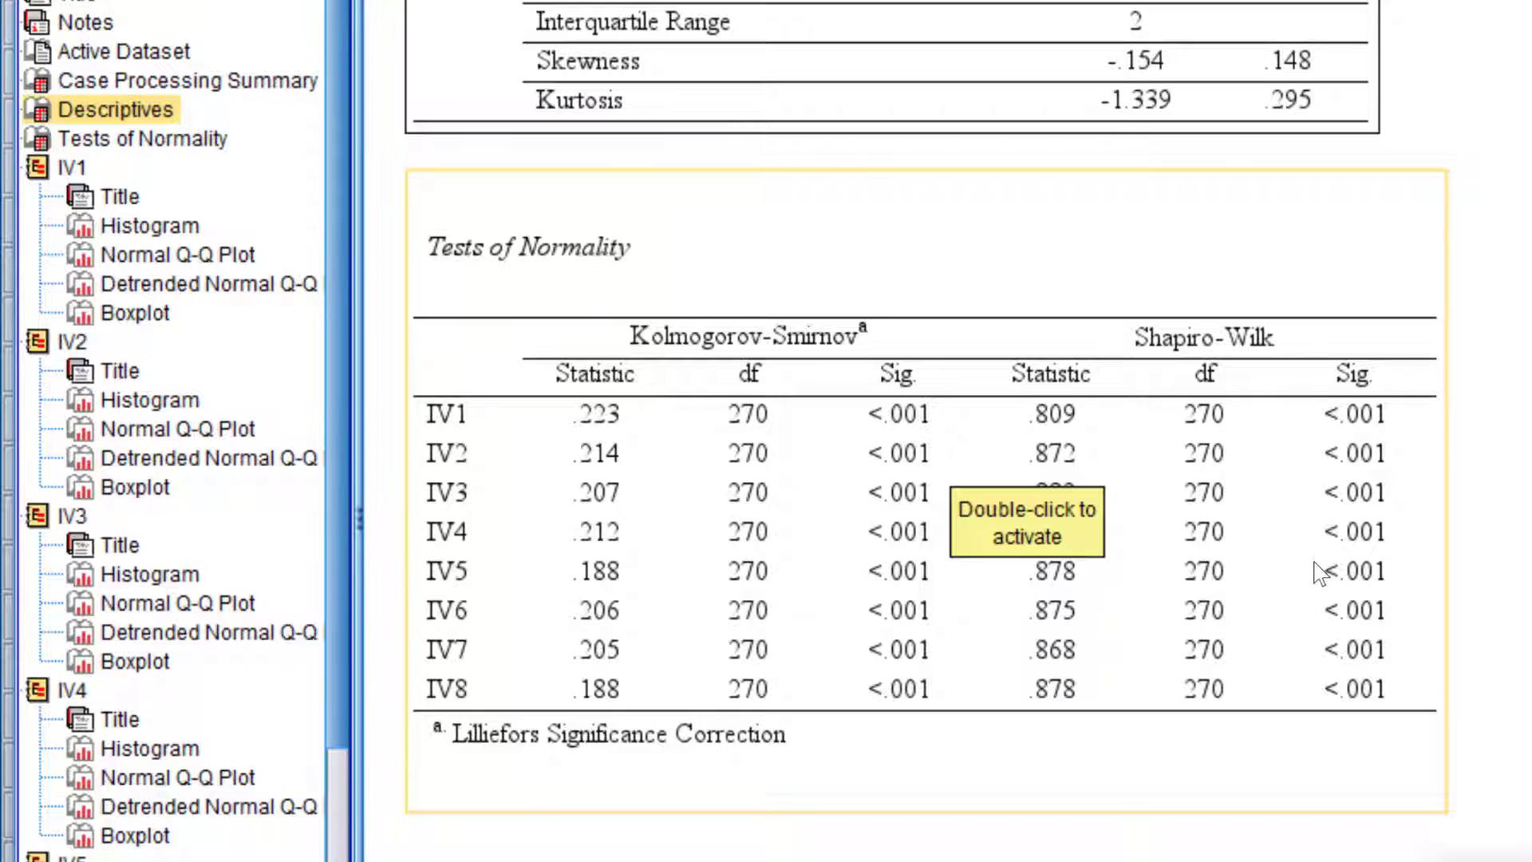
scroll(1316, 608, down, 10)
scroll(1147, 423, down, 10)
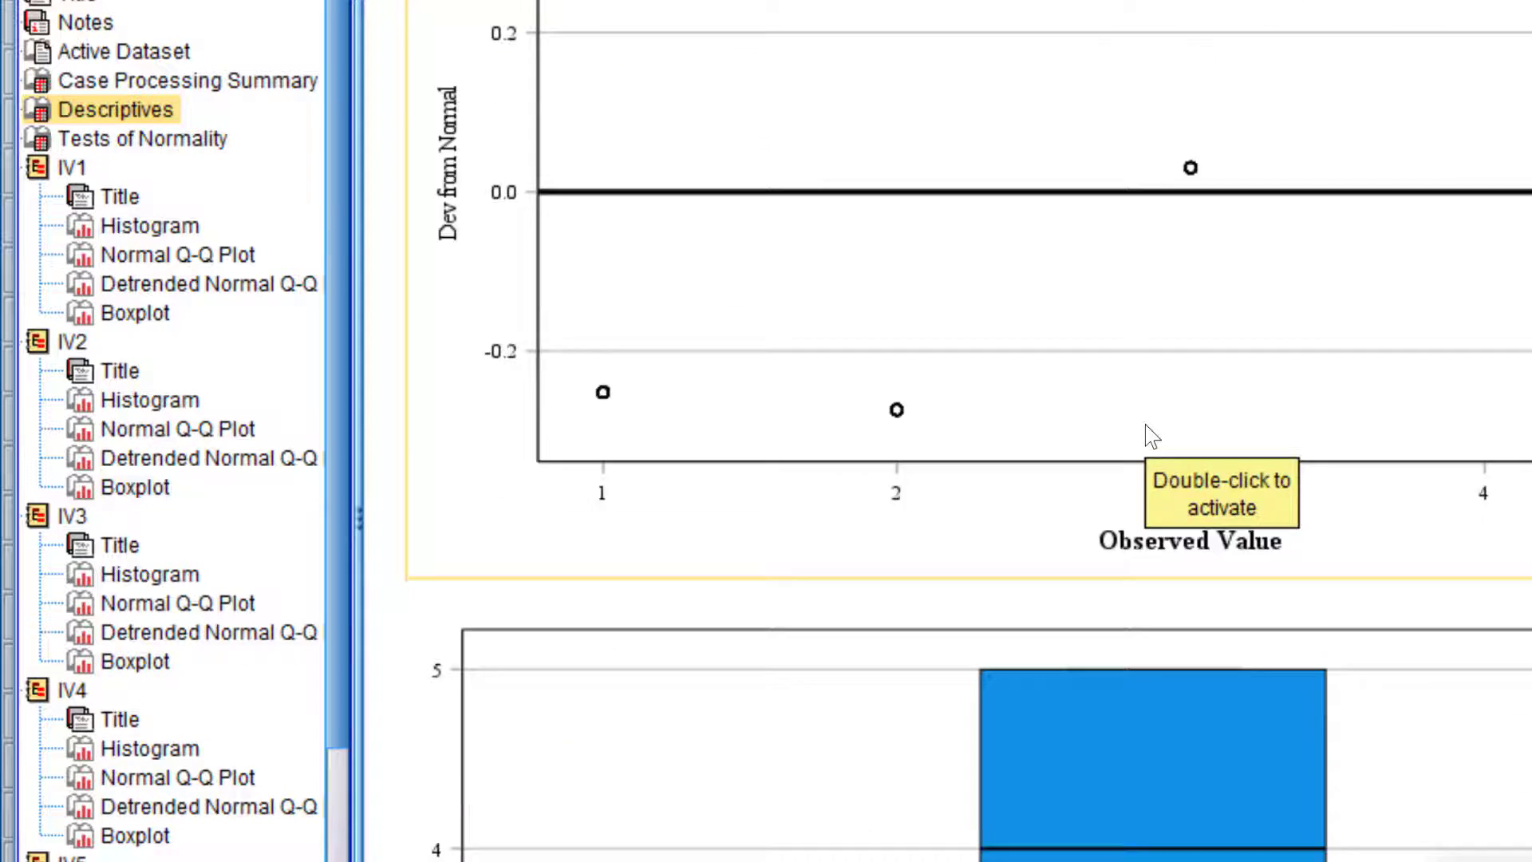
scroll(1153, 438, down, 10)
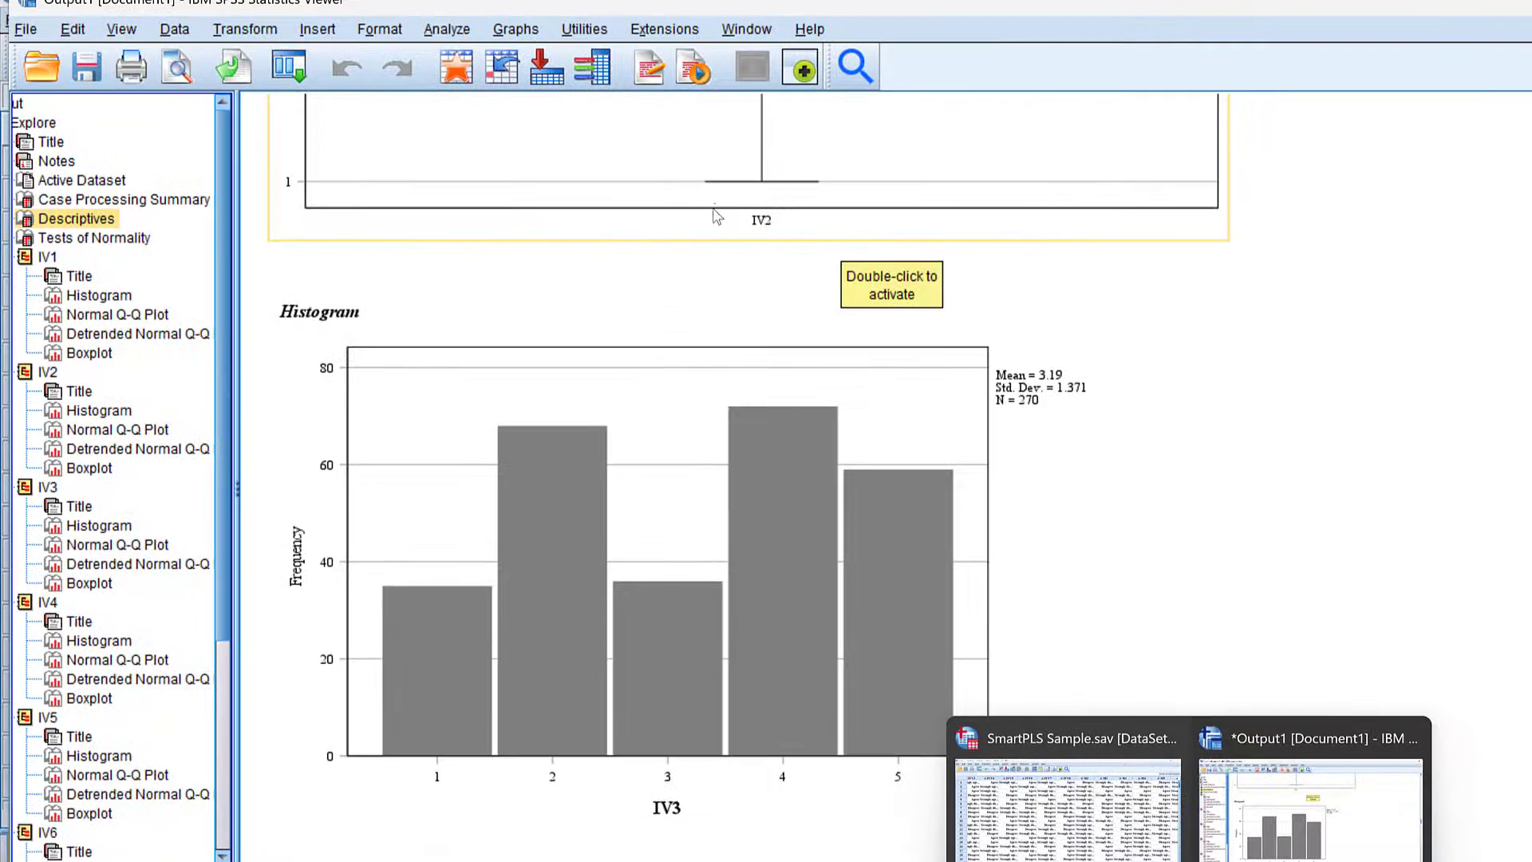
scroll(716, 215, down, 10)
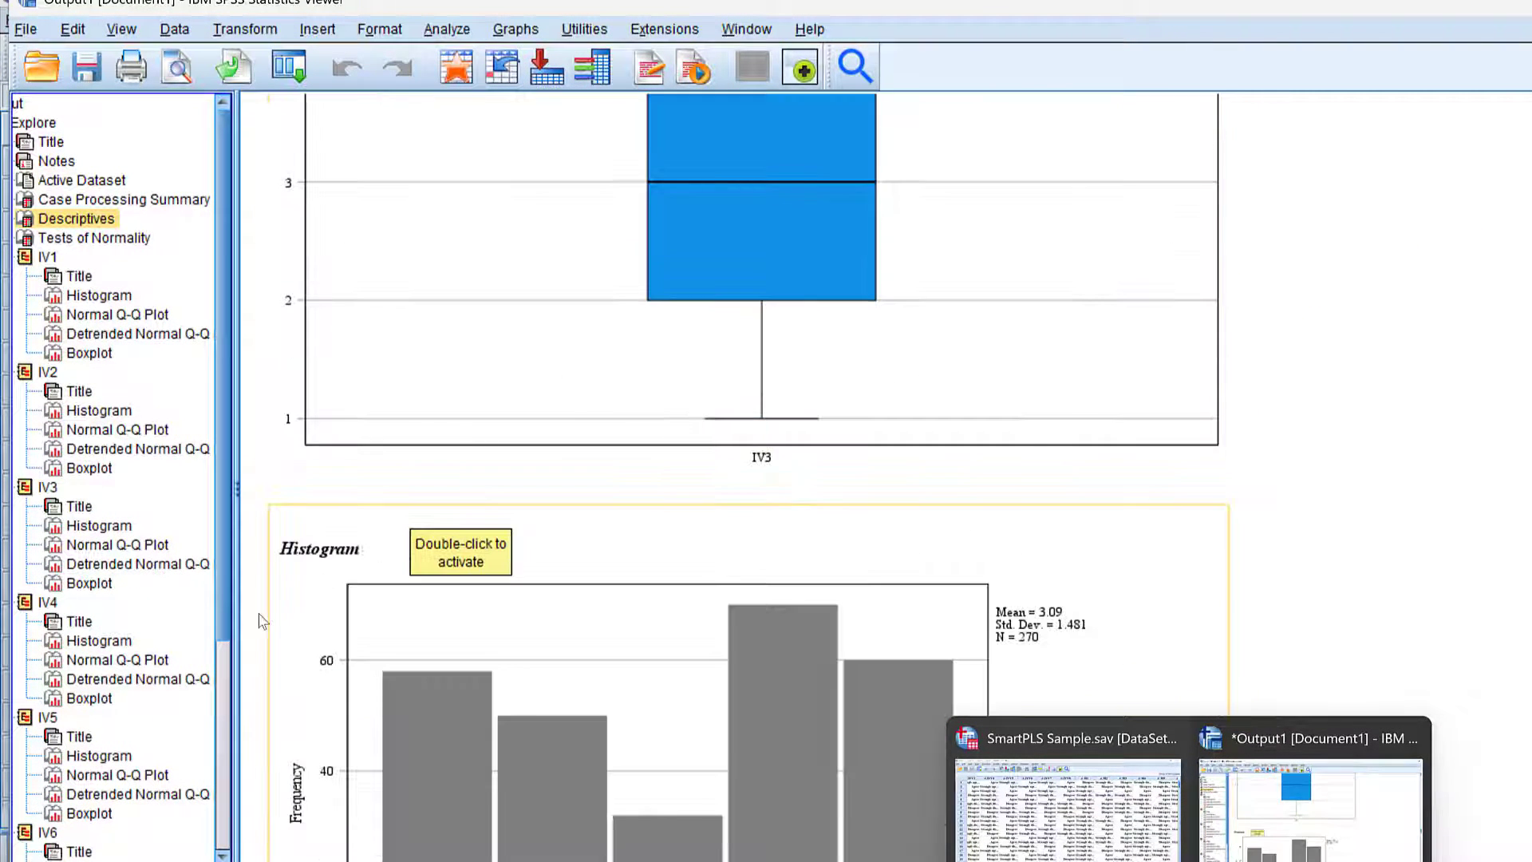
scroll(263, 619, down, 3)
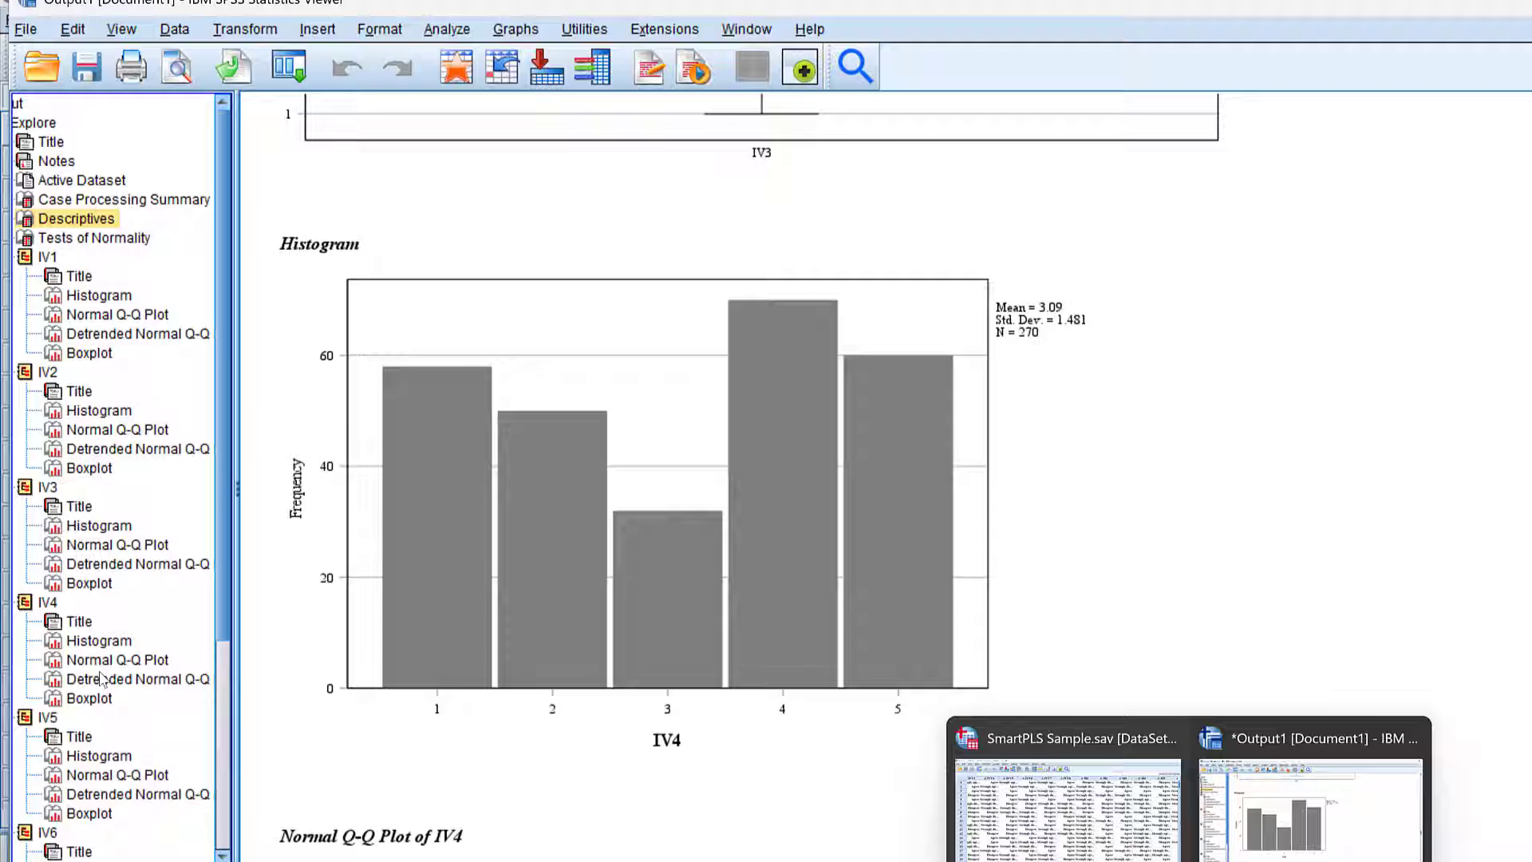
scroll(746, 359, down, 4)
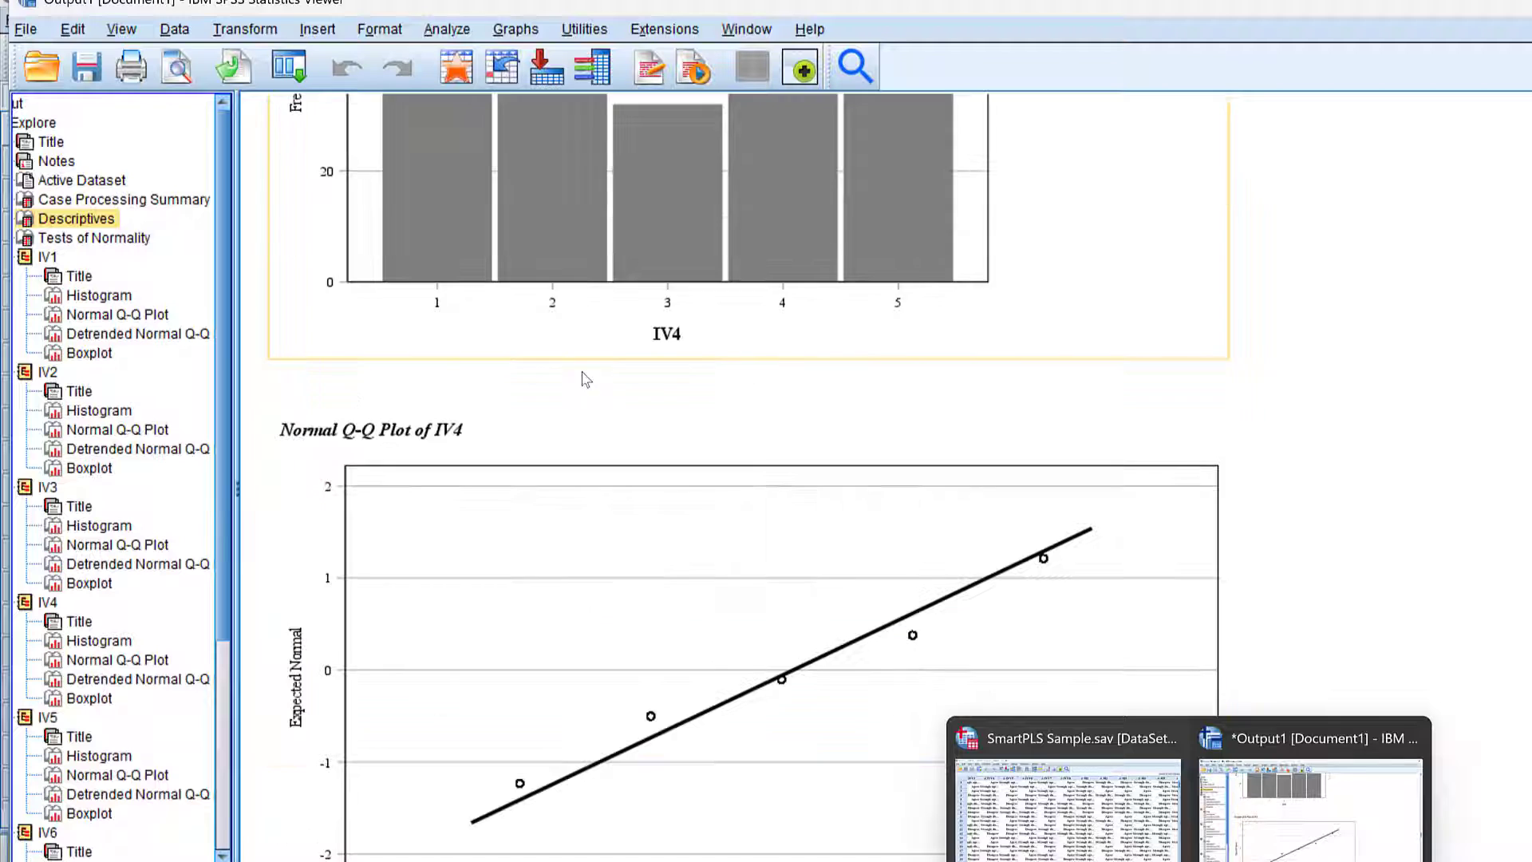
- Jump to the IV3 histogram and continue through the IV4 plots to a boxplot
click(102, 524)
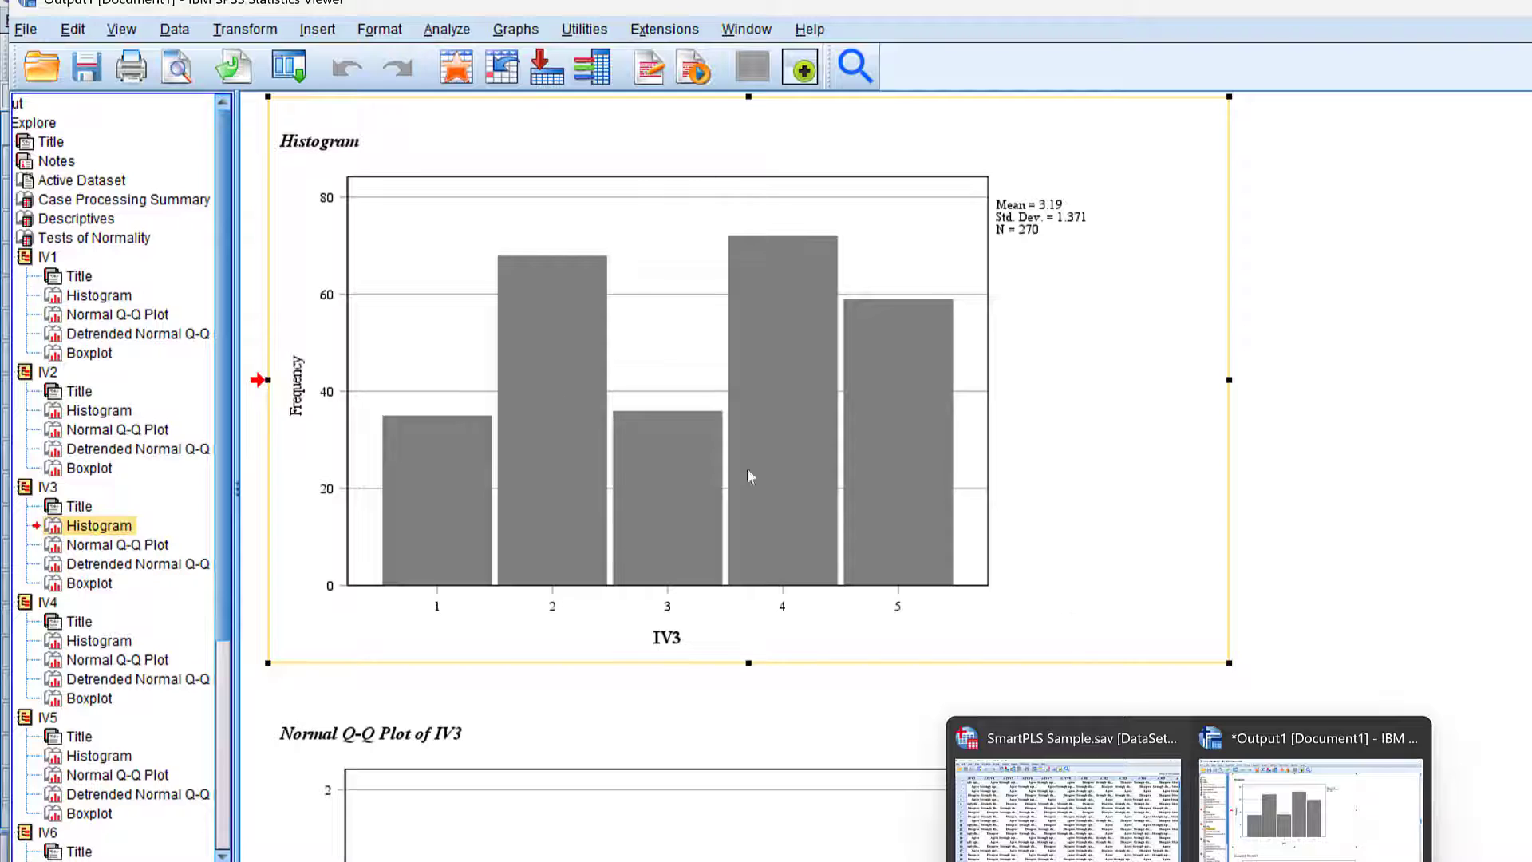
scroll(750, 477, down, 20)
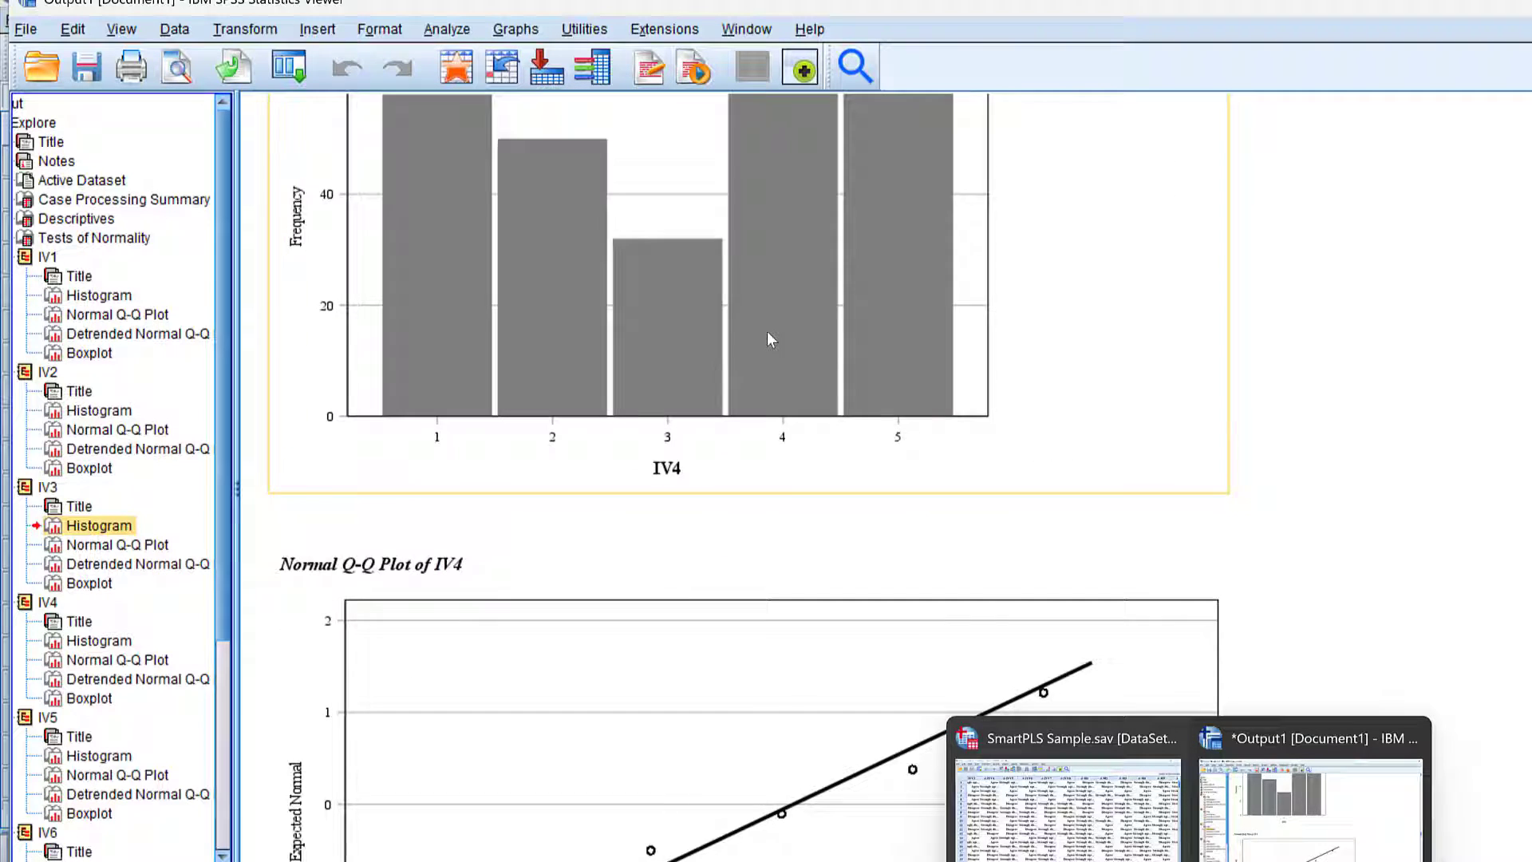
scroll(767, 339, down, 10)
click(1271, 510)
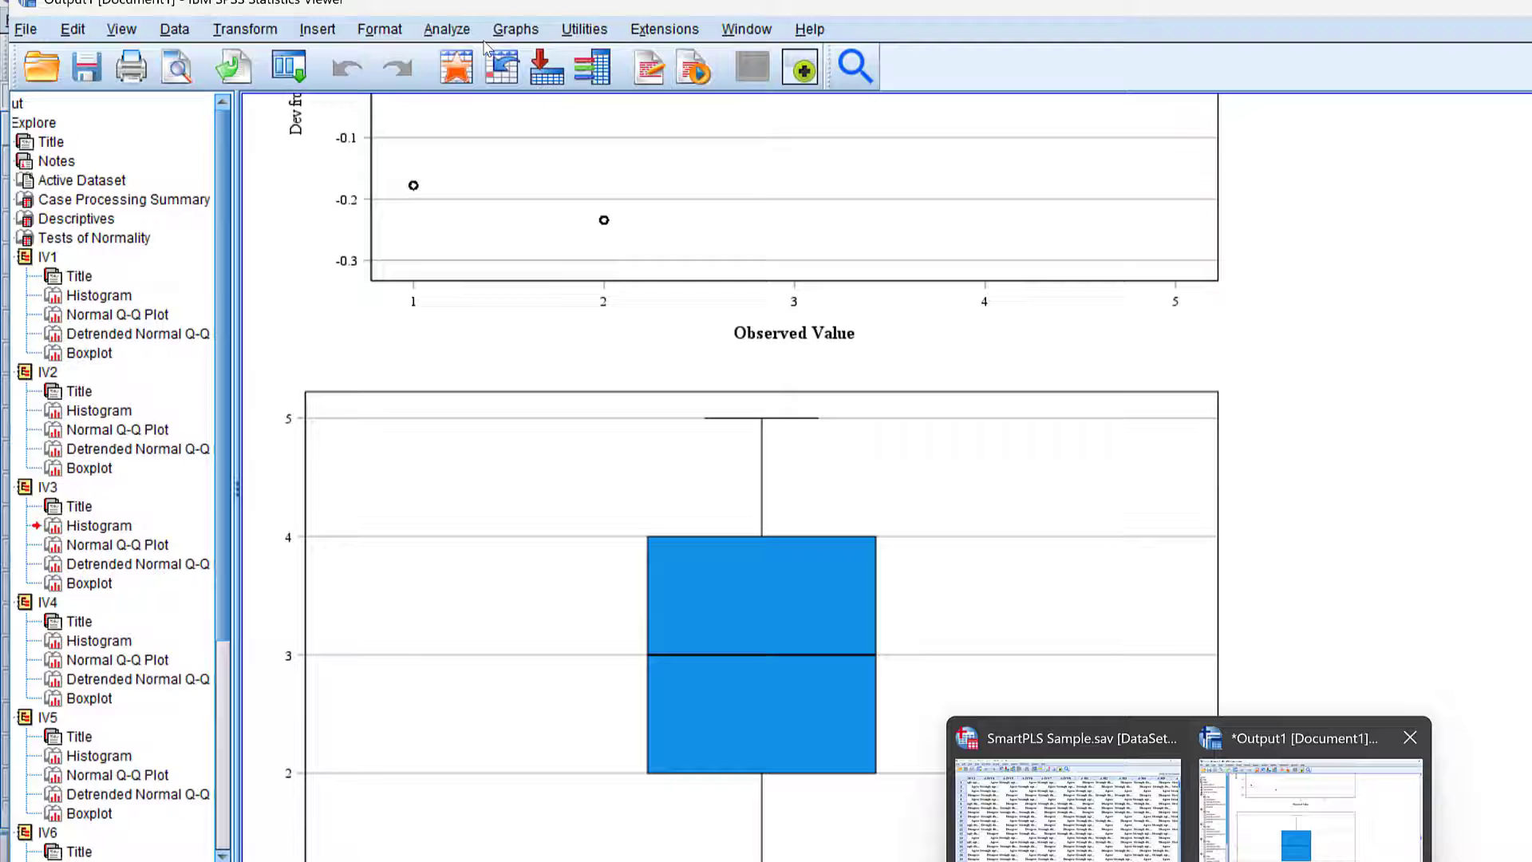
- Open Frequencies and add IV1 through IV8 as the analysis variables
click(449, 30)
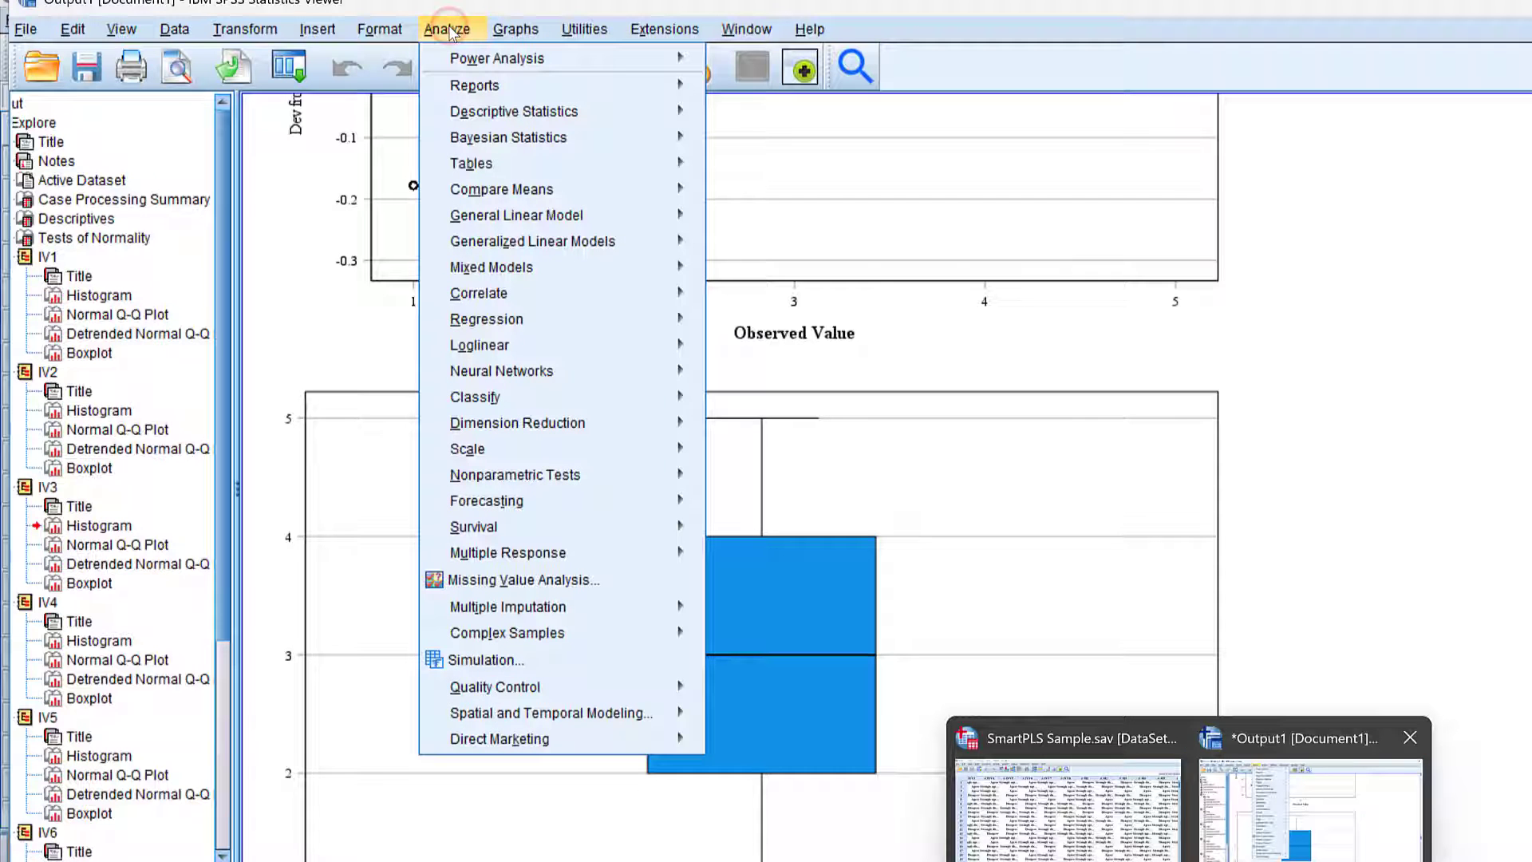
mouse_move(513, 109)
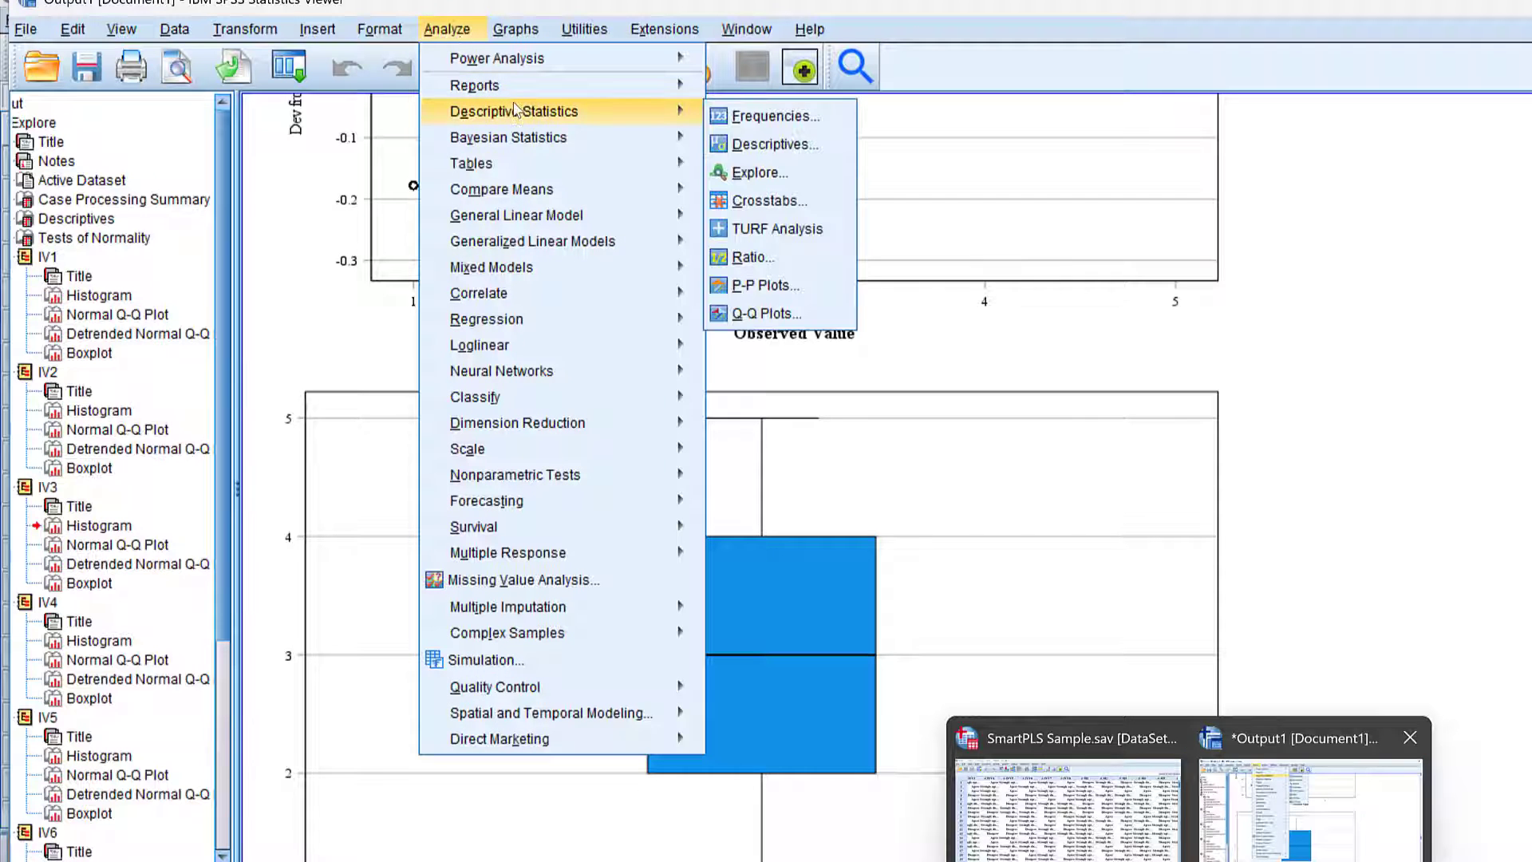
click(761, 116)
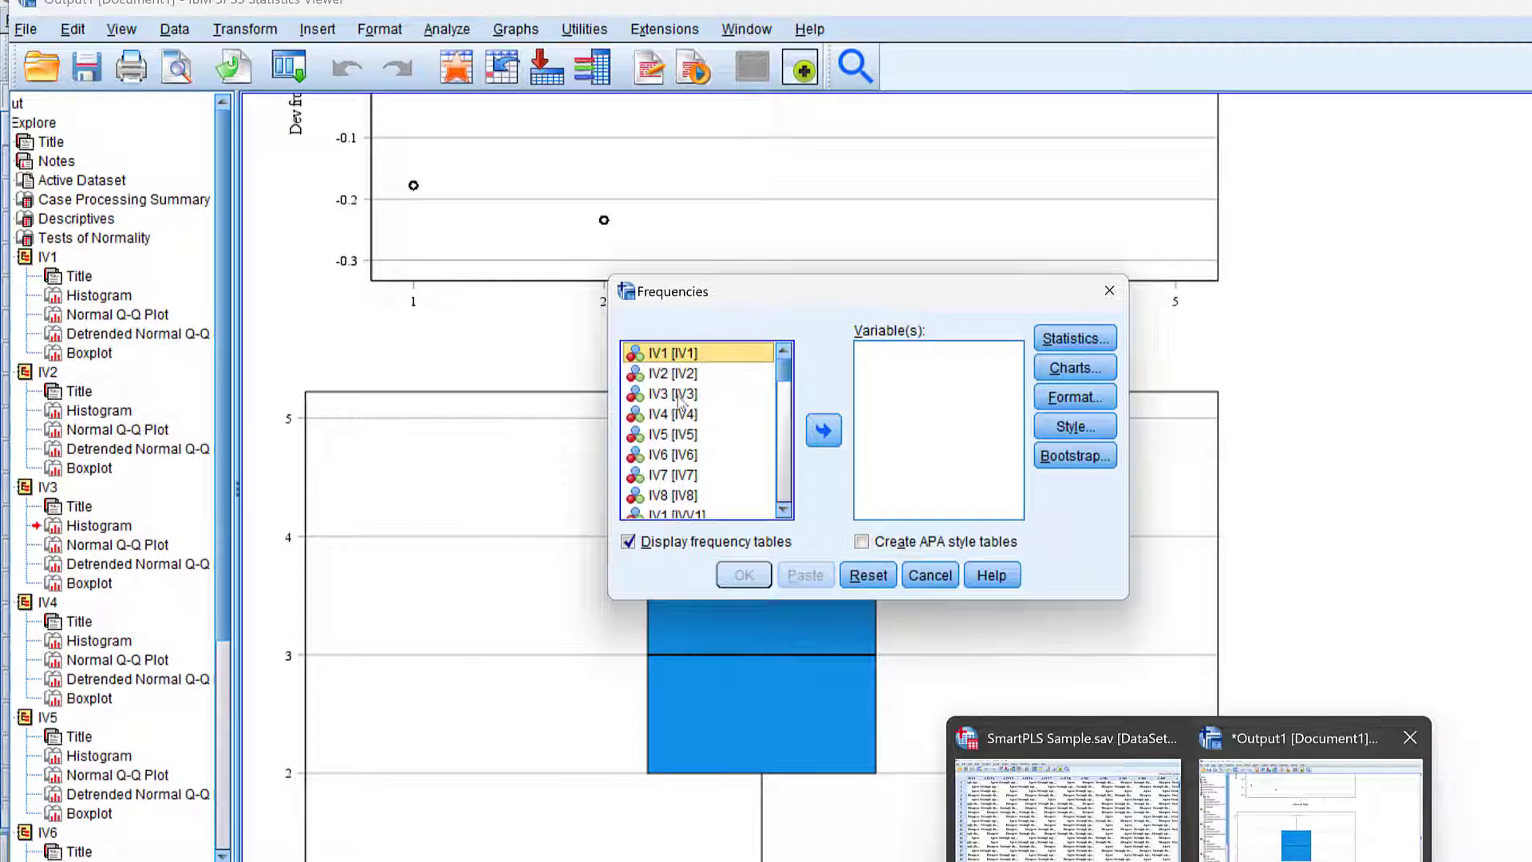
shift+click(667, 495)
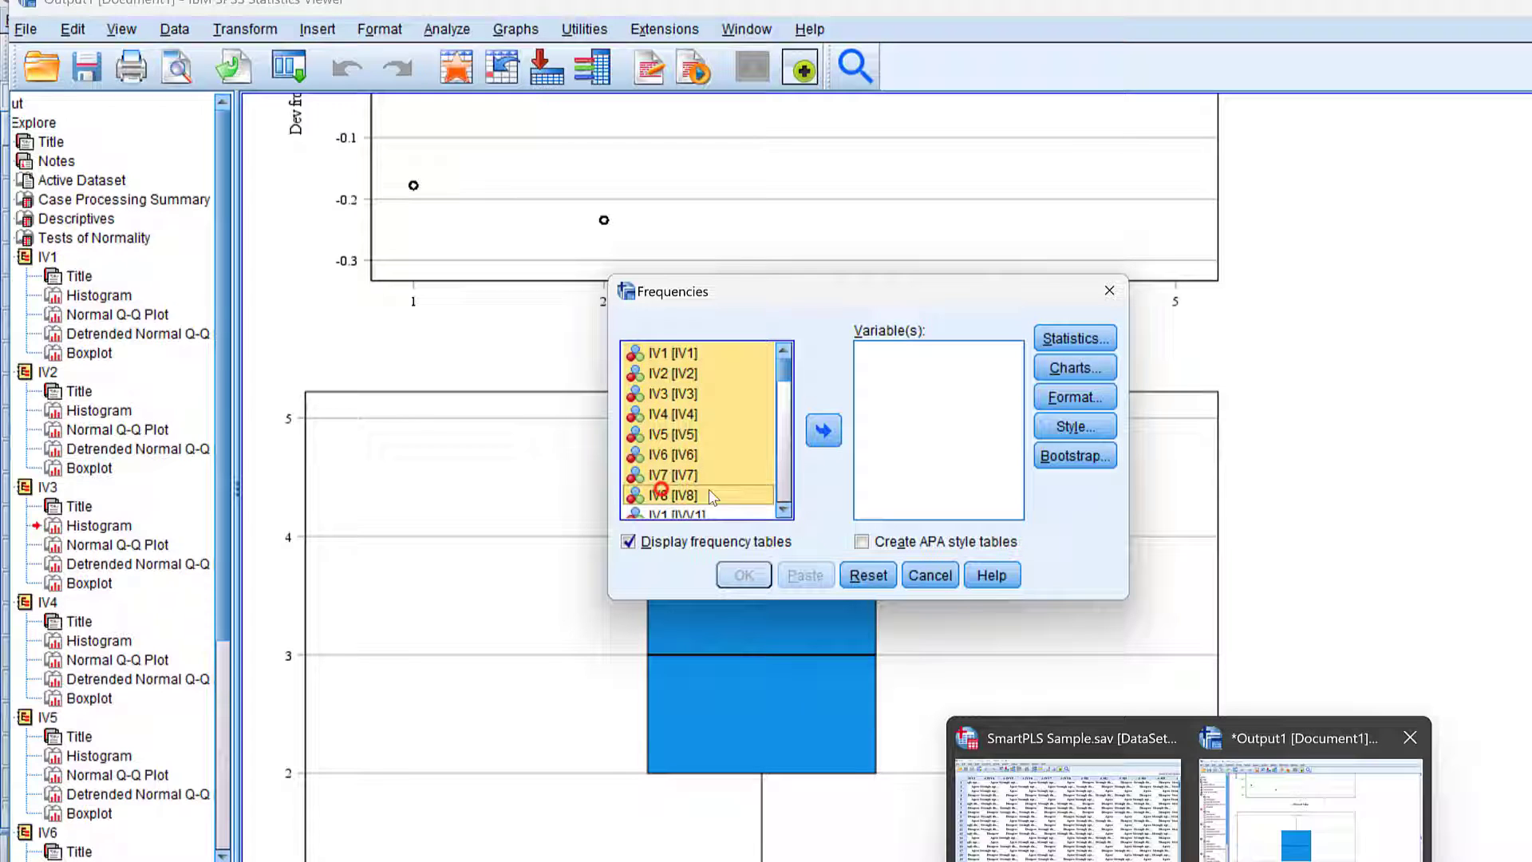
click(824, 431)
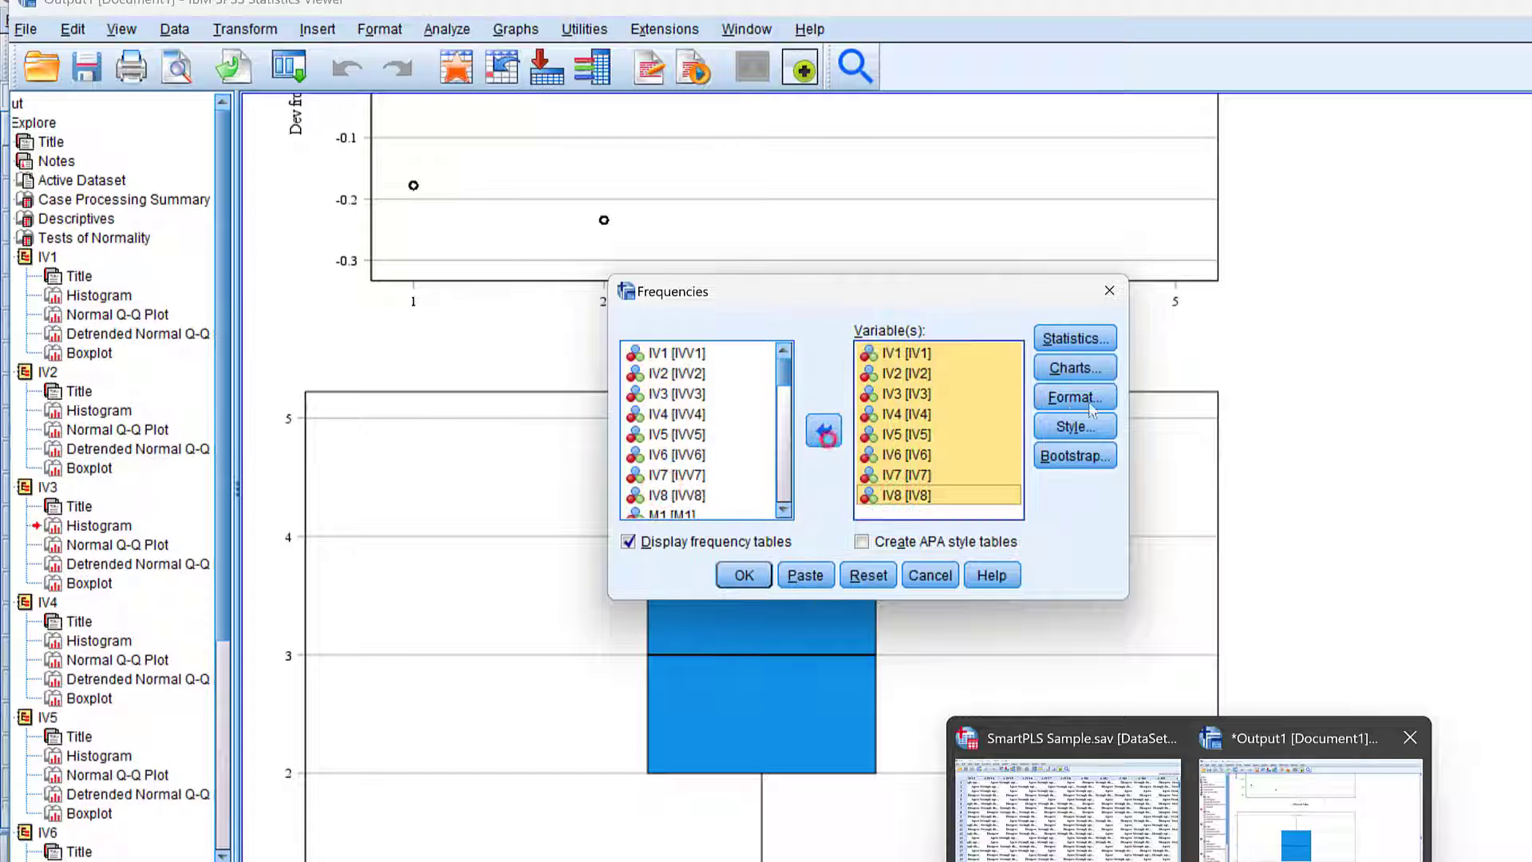
- Add skewness and kurtosis to the Frequencies statistics and run the analysis
click(1085, 340)
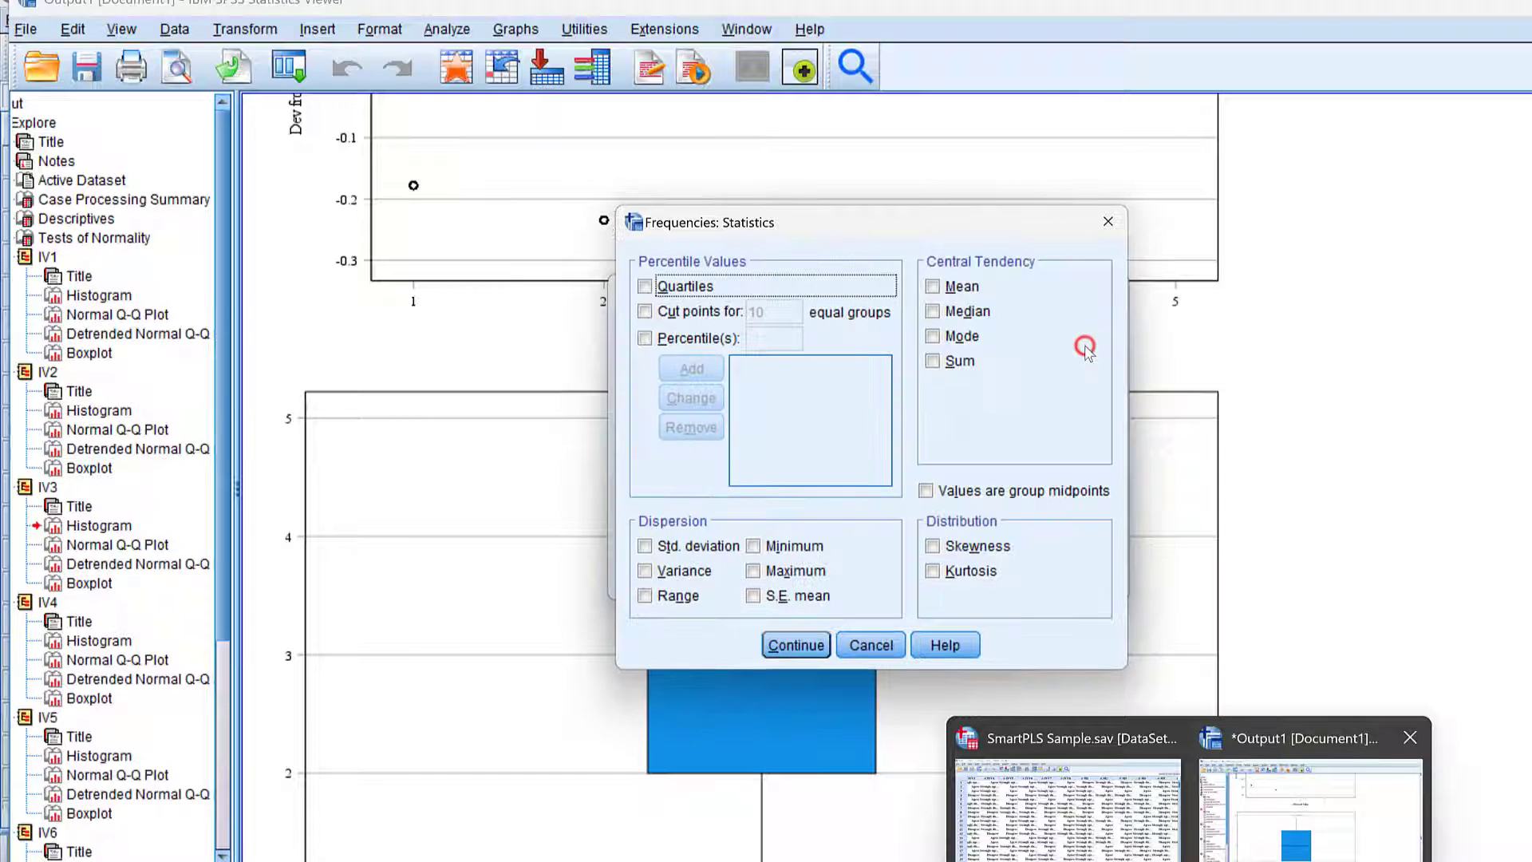
click(934, 546)
click(934, 570)
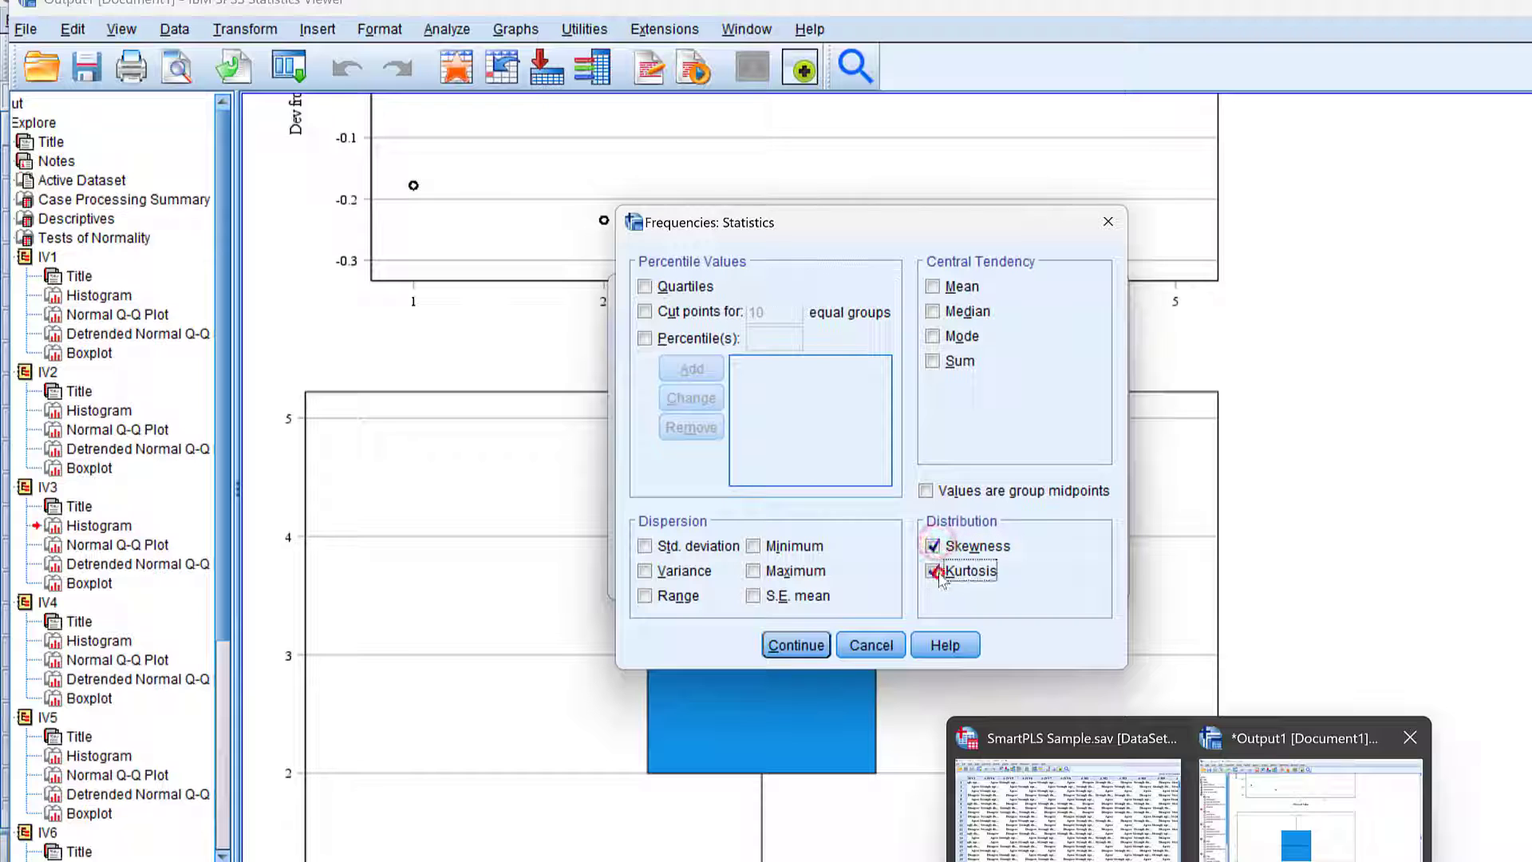
click(796, 645)
click(743, 576)
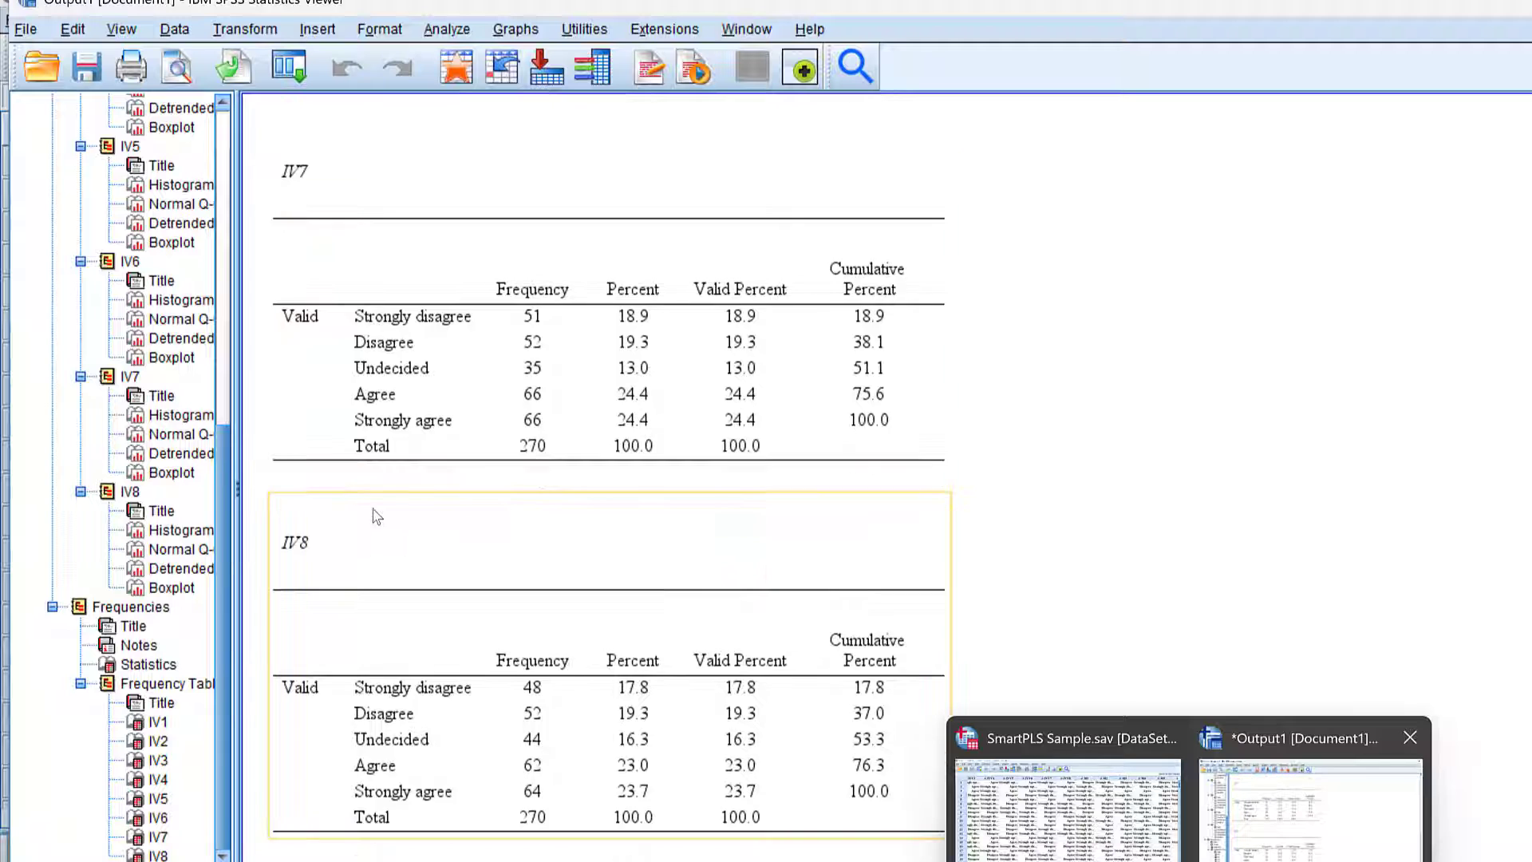
- Move to the Frequencies Statistics table showing IV1–IV8 skewness (-.070 to -.269) and kurtosis (-1.307 to -1.565)
key(Up)
key(Up)
key(Up)
scroll(507, 406, up, 2)
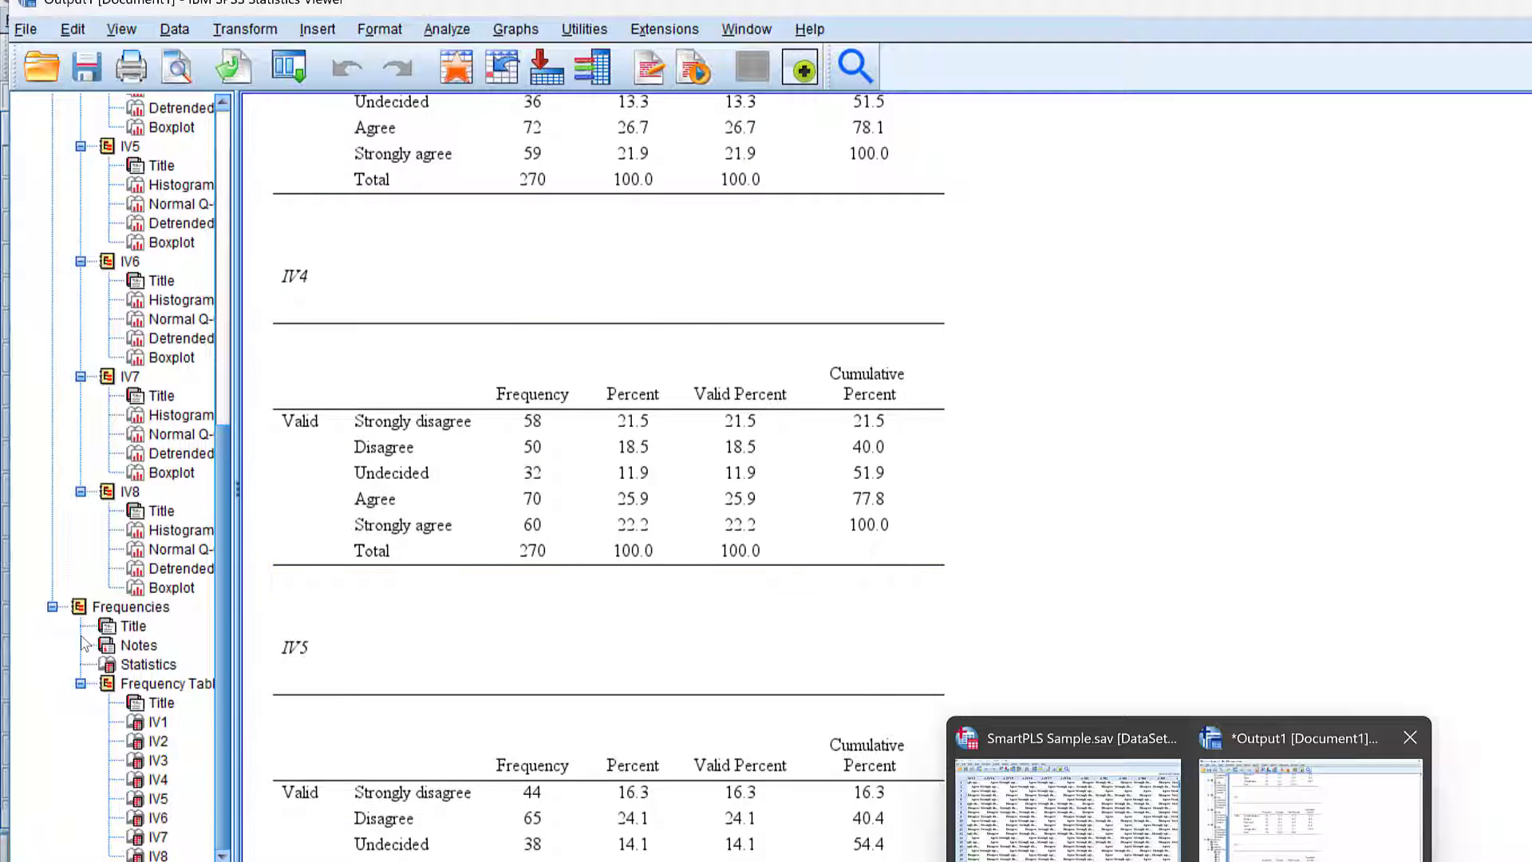
click(583, 445)
key(Down)
key(Up)
key(Up)
key(Up)
key(Up)
key(Up)
key(Up)
key(Up)
key(Up)
key(Up)
key(Up)
key(Up)
key(Up)
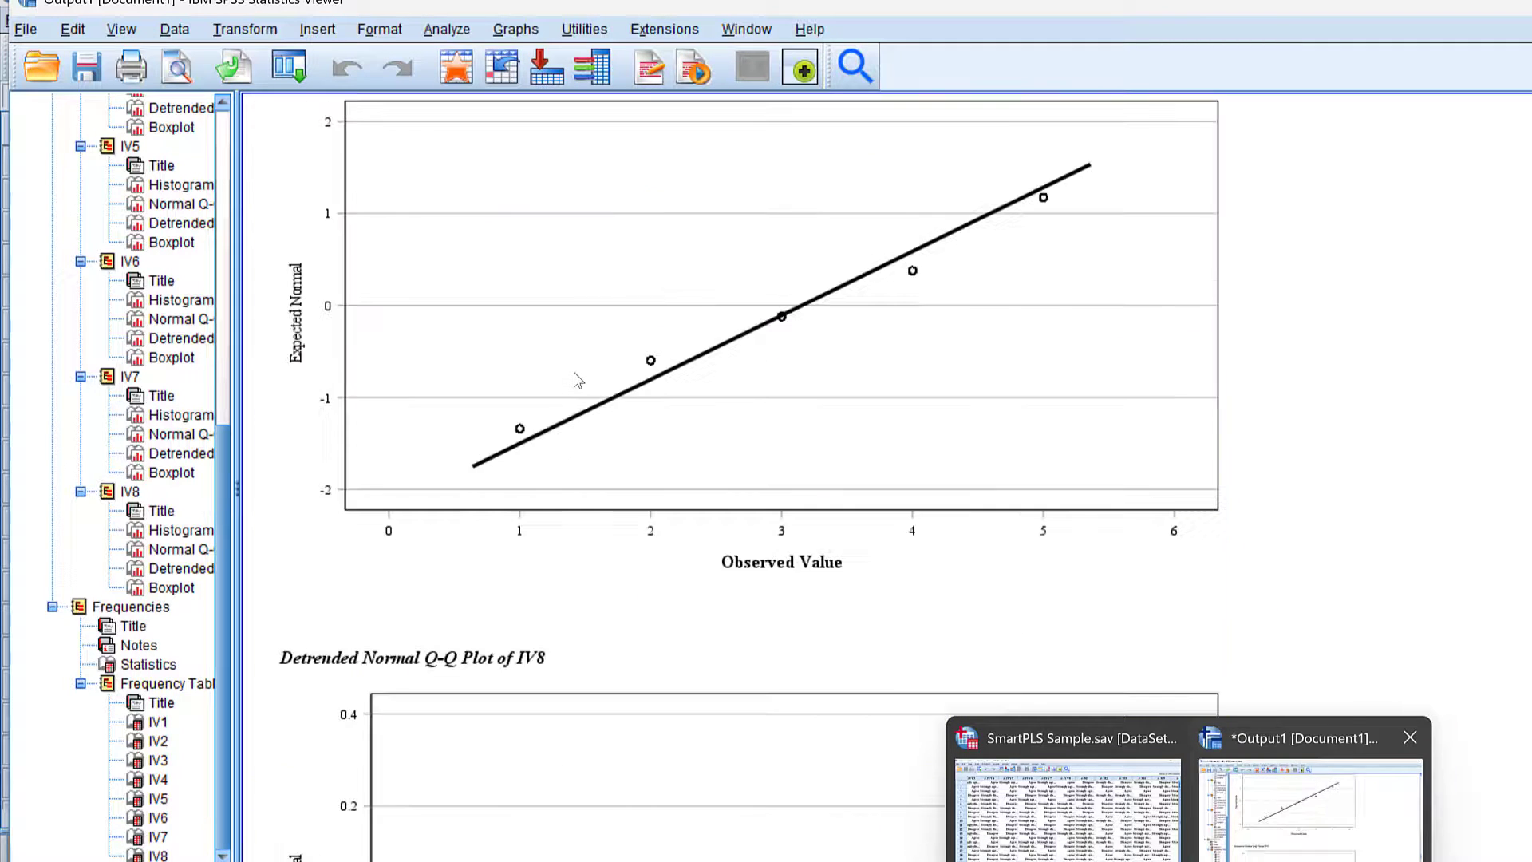
key(Down)
key(Down)
key(Down)
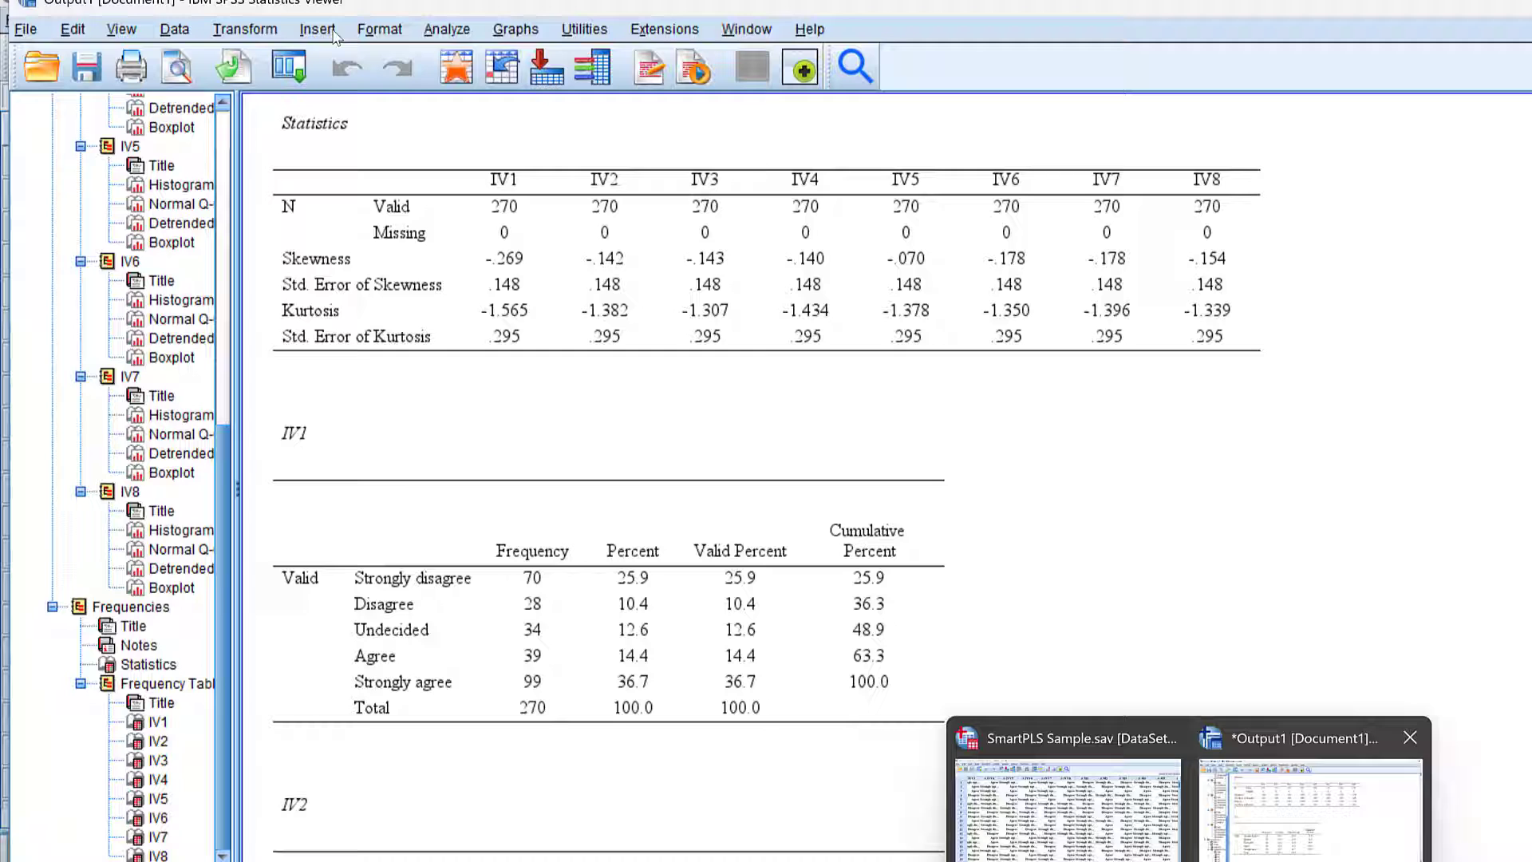
click(444, 30)
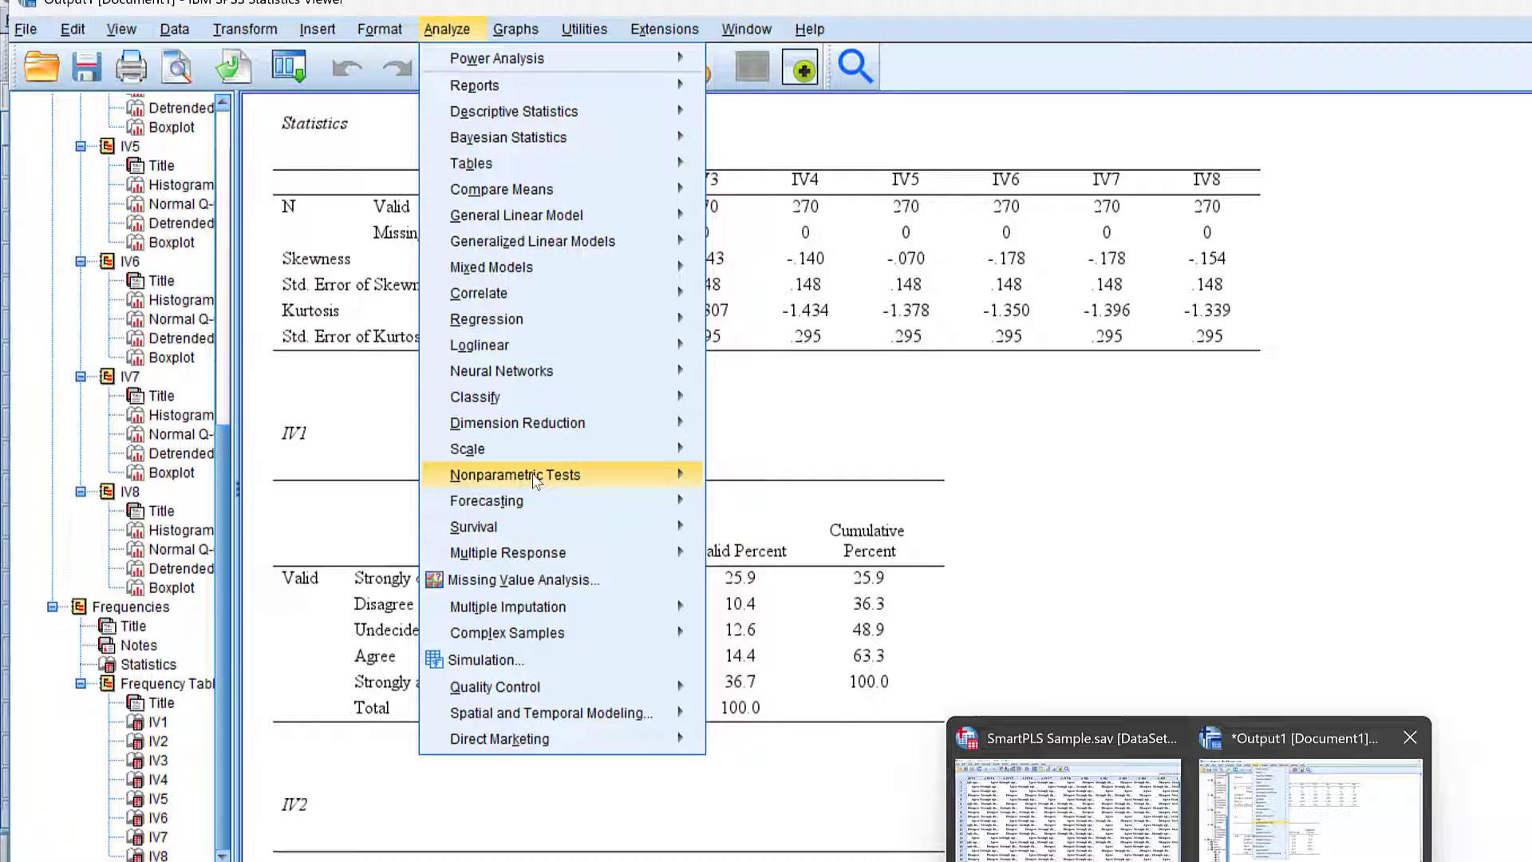
- Run a 1-Sample K-S test of IV1 against Normal, yielding statistic .223 and Sig. <.001
mouse_move(652, 479)
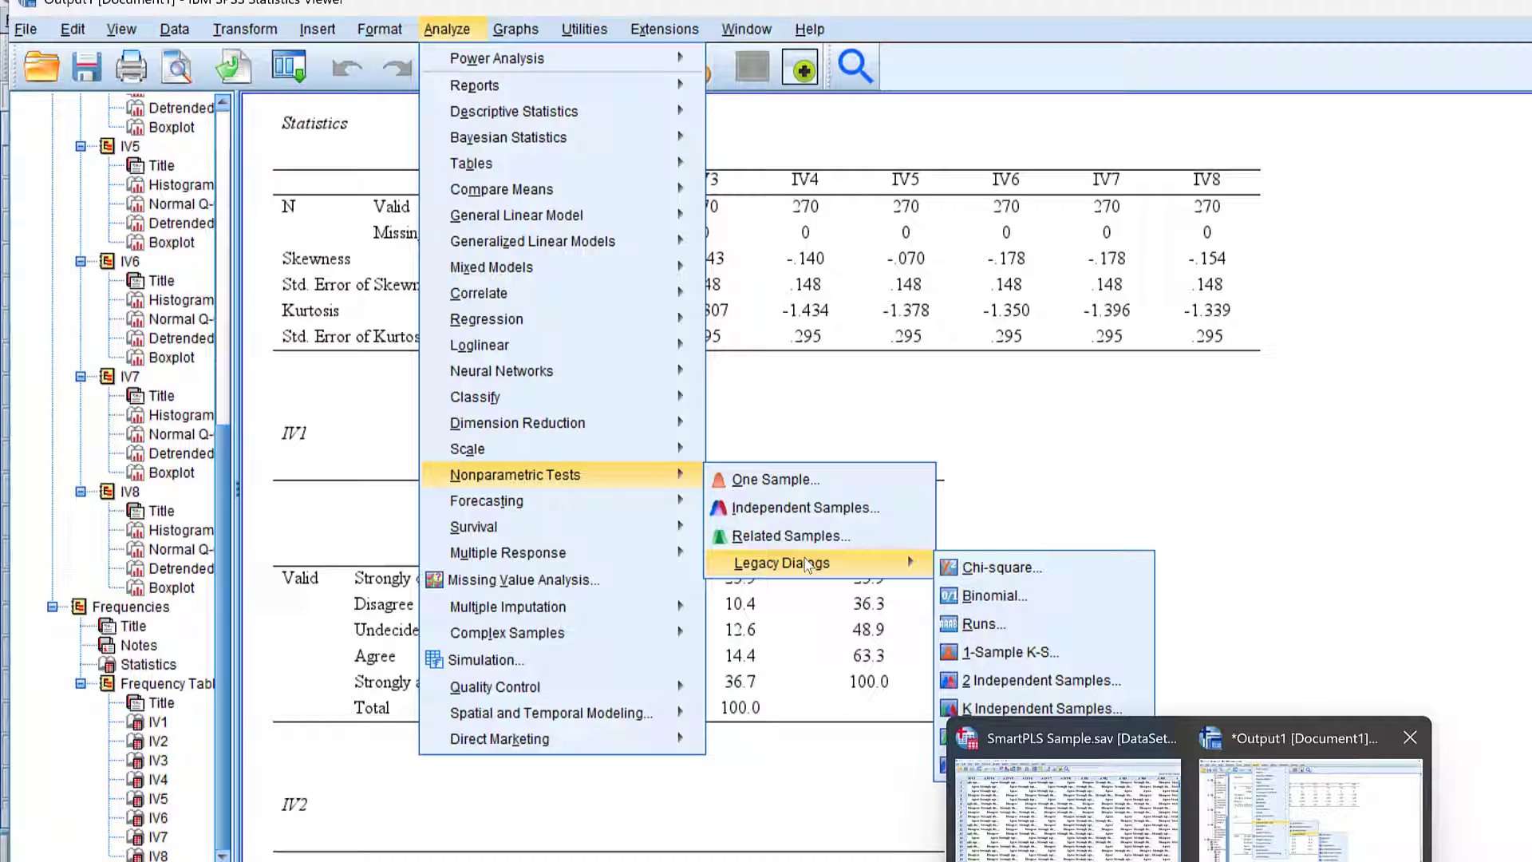
click(980, 651)
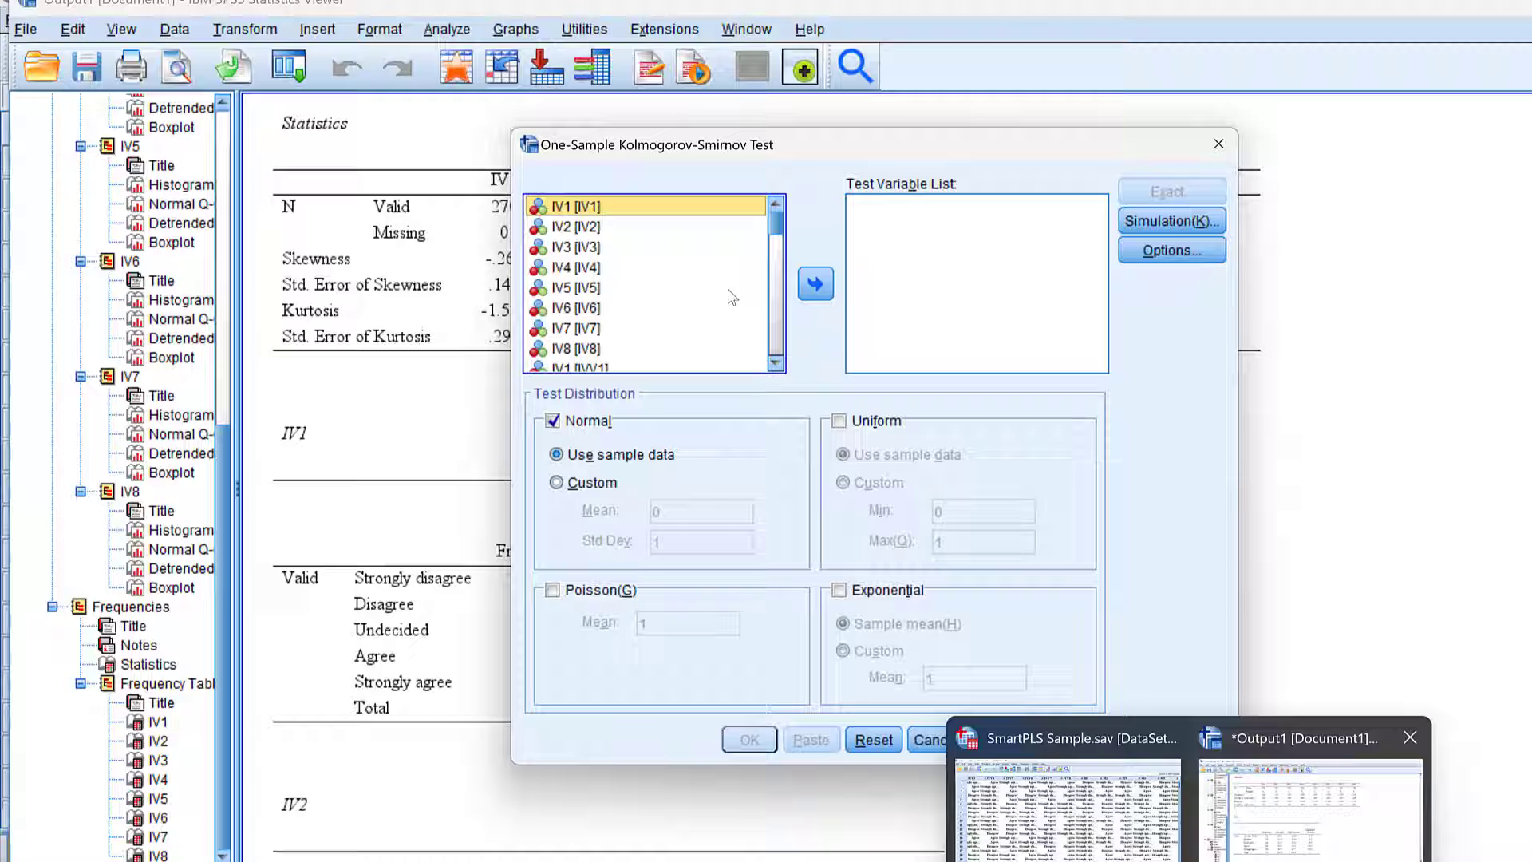
click(816, 284)
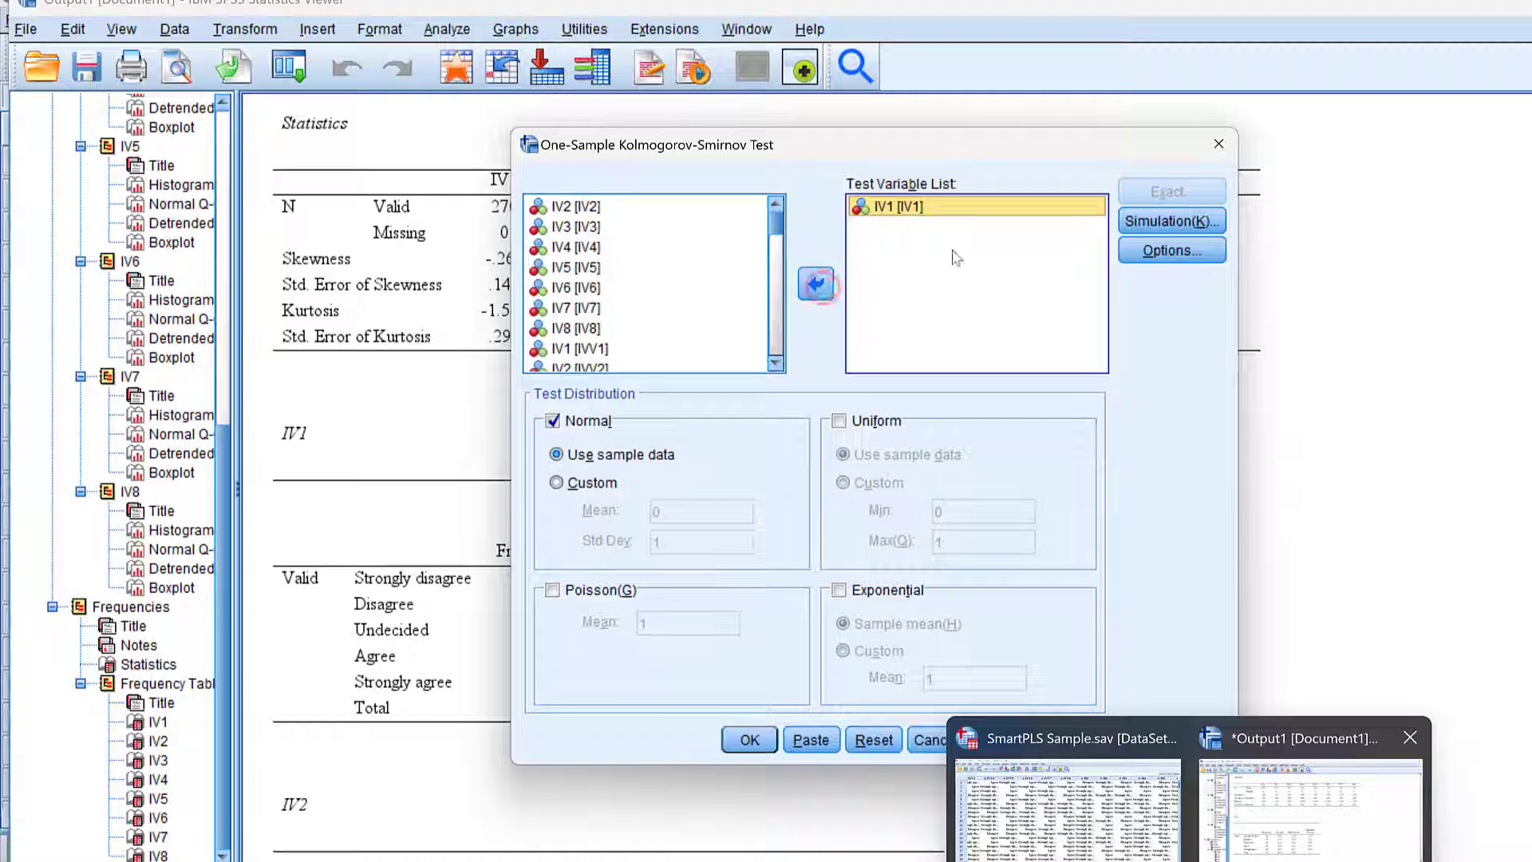
click(750, 740)
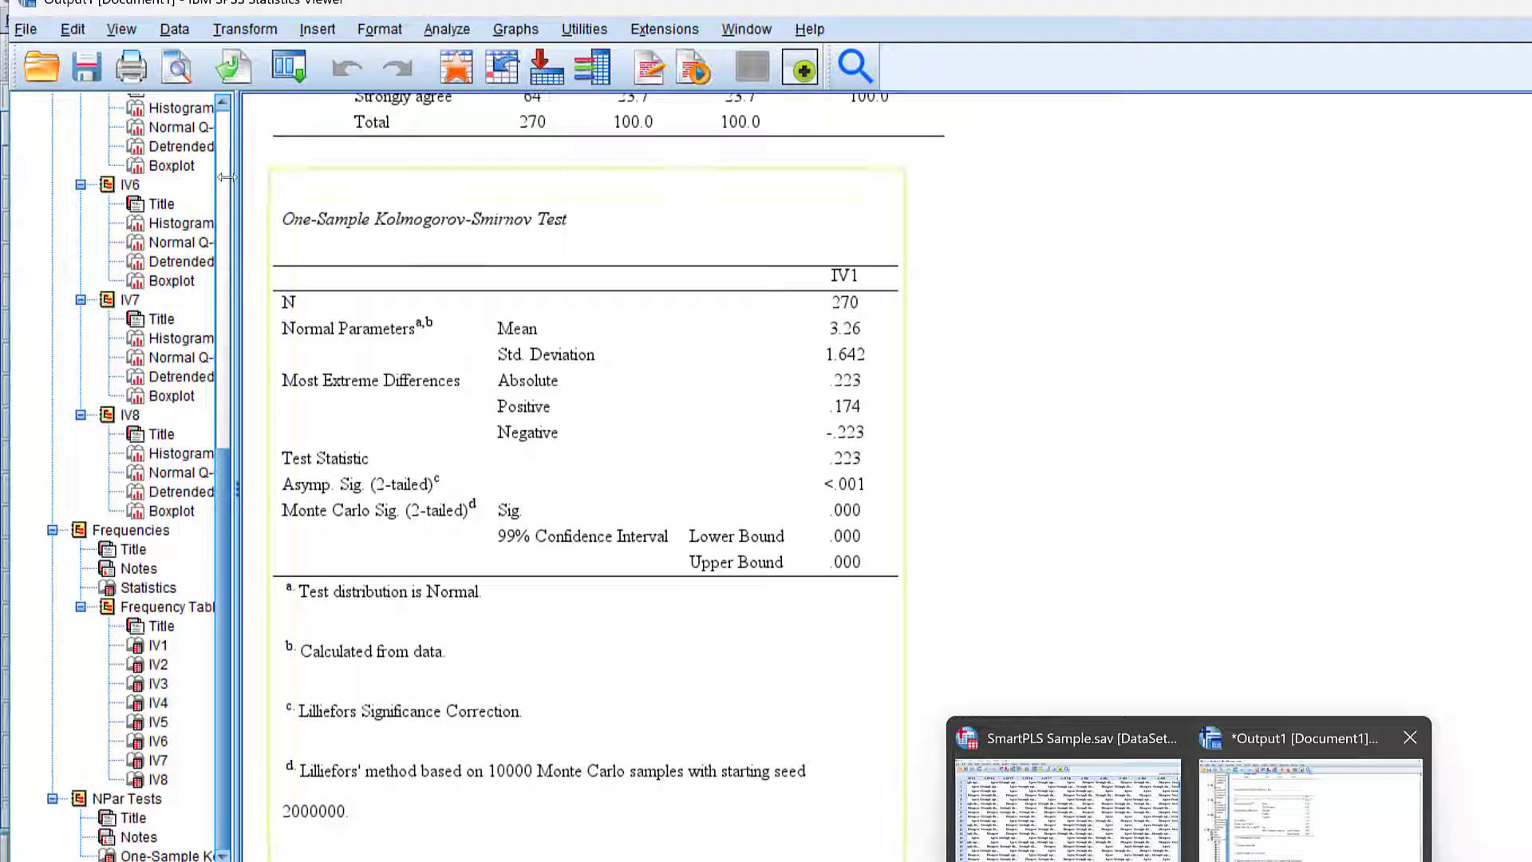
double_click(302, 330)
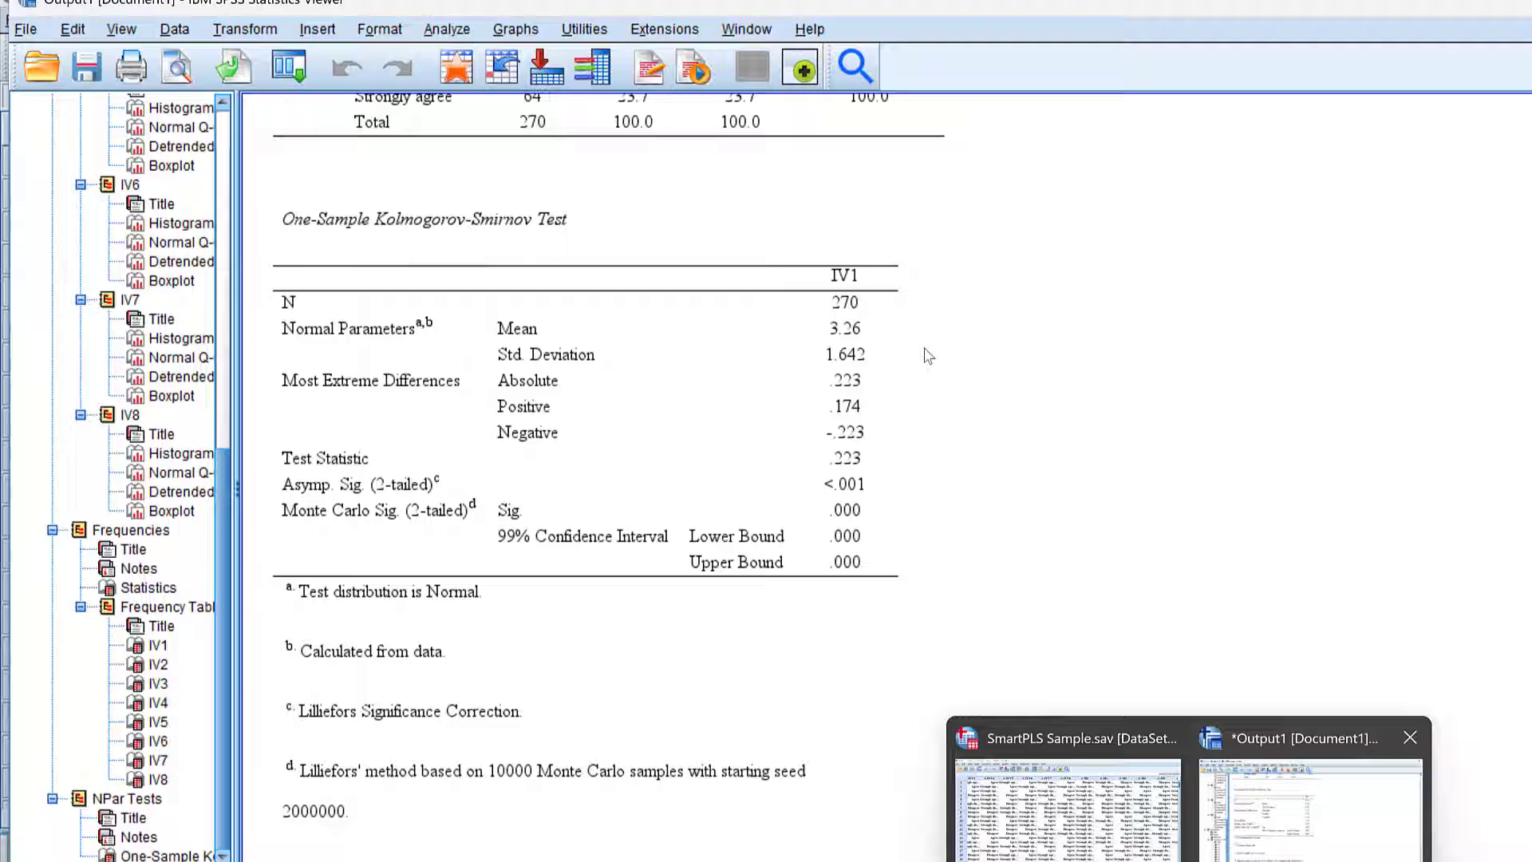
scroll(981, 409, down, 1)
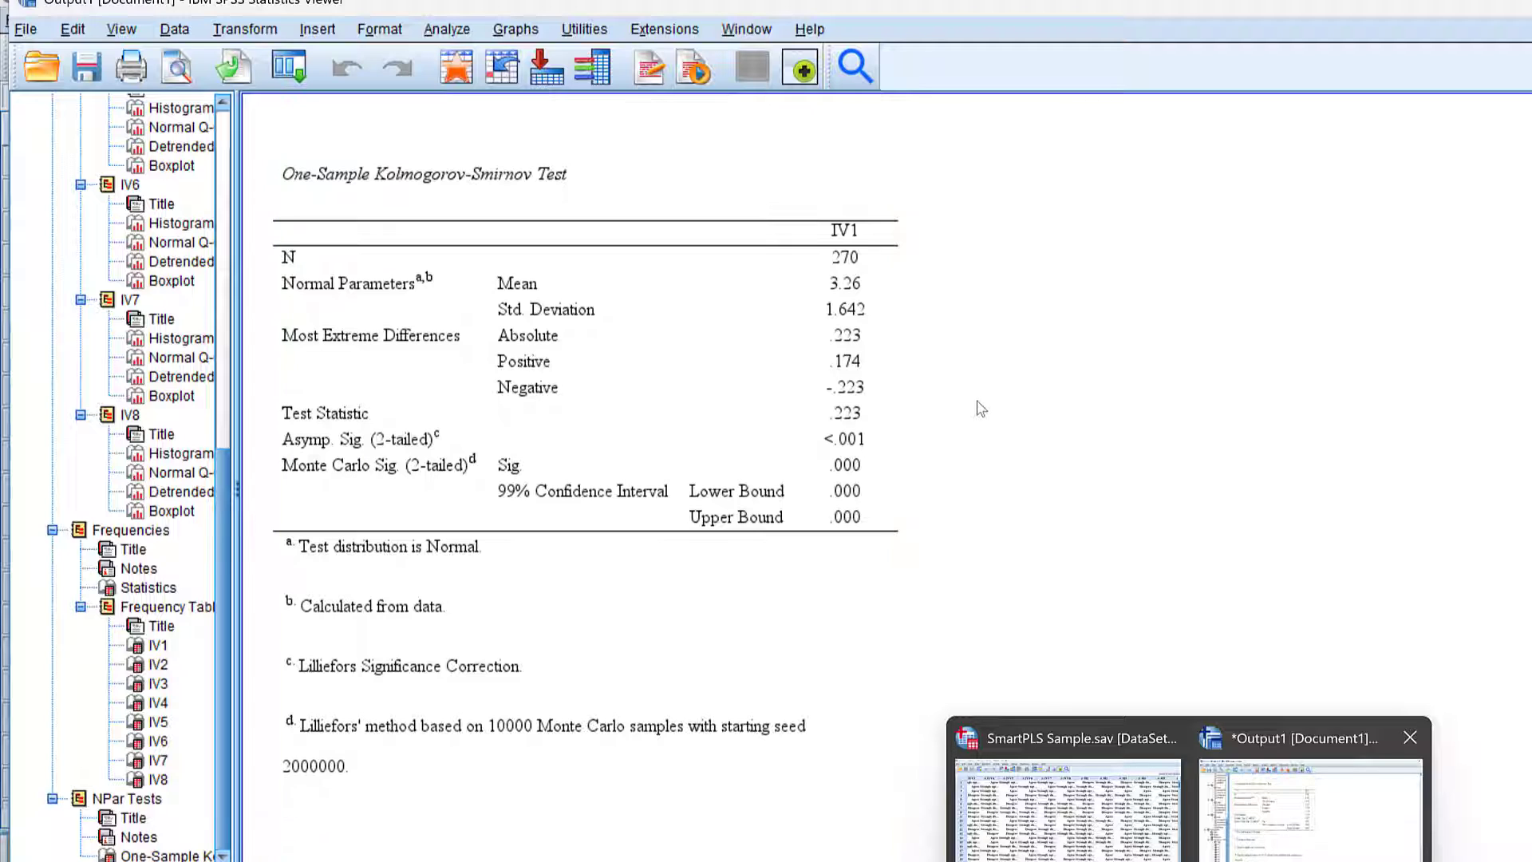